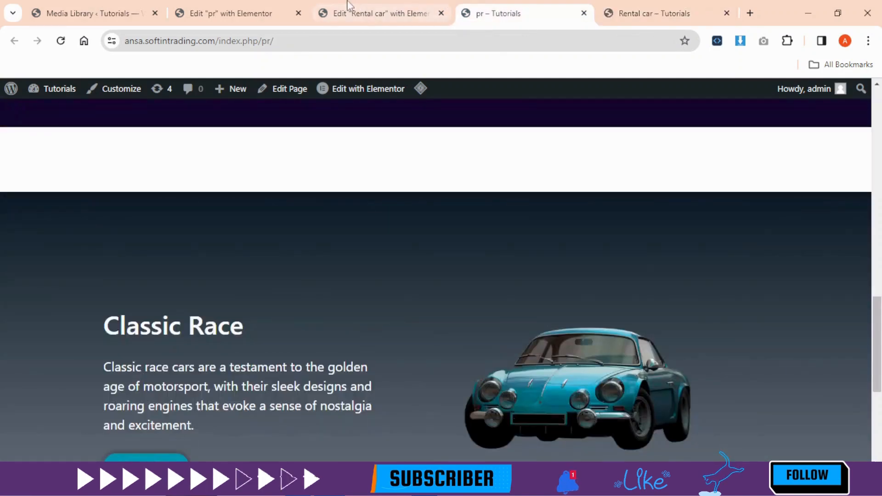
# Review the sections of the pr page in its Elementor editor, from the hero banner down
pyautogui.click(348, 7)
pyautogui.click(505, 13)
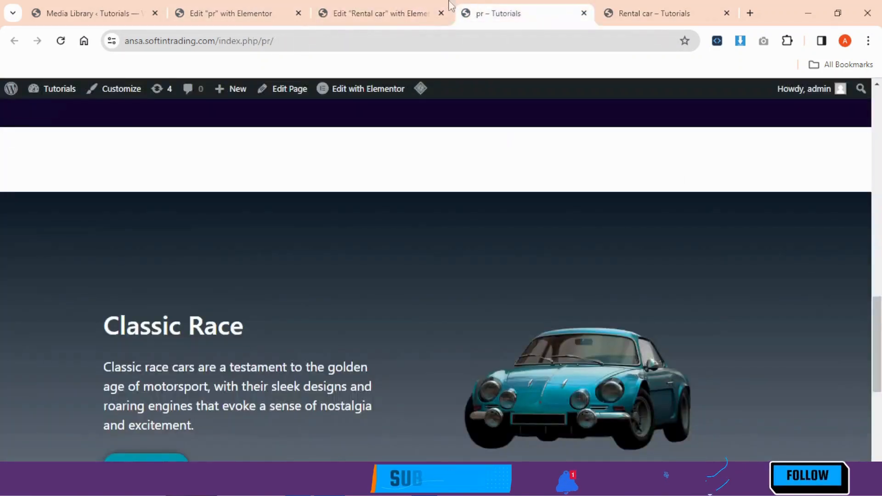
pyautogui.click(395, 13)
pyautogui.click(293, 5)
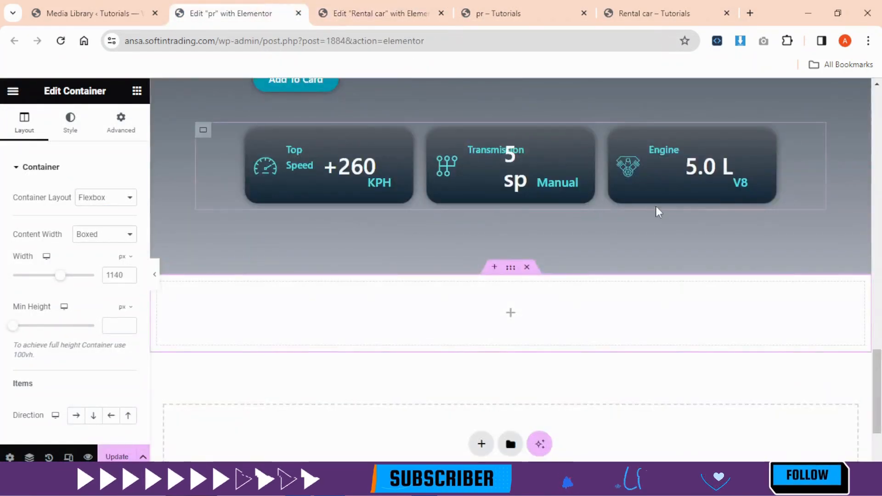
pyautogui.scroll(2, 878, 353)
pyautogui.moveTo(878, 353); pyautogui.dragTo(878, 110)
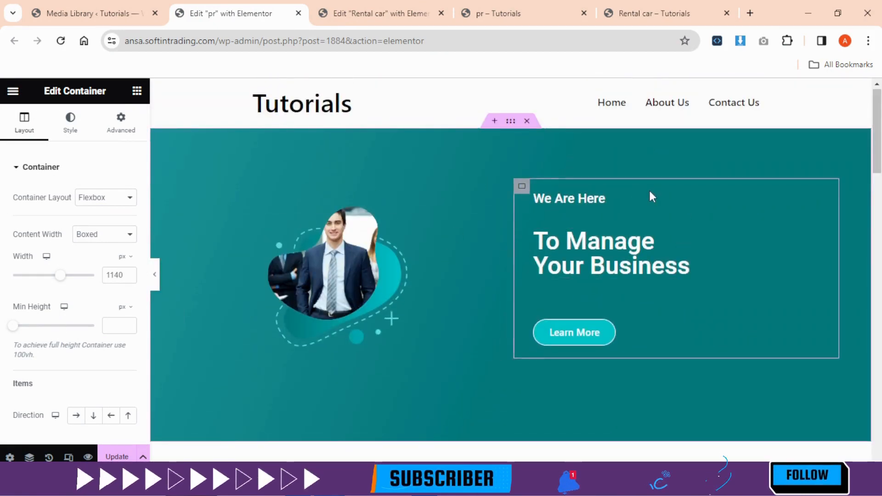
pyautogui.scroll(-1, 877, 138)
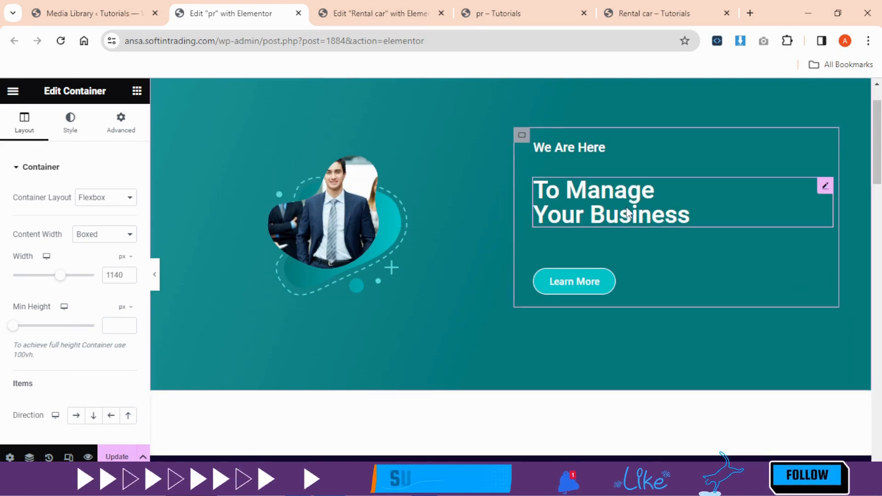
pyautogui.scroll(-3, 511, 269)
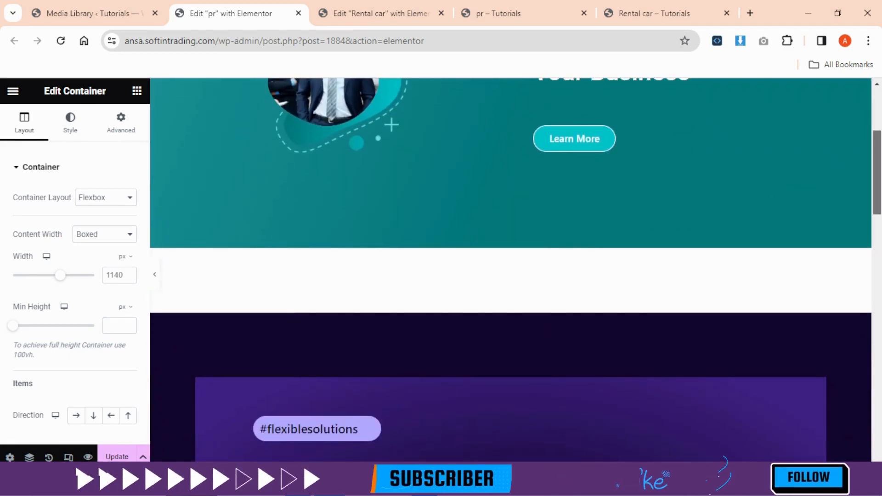
pyautogui.scroll(4, 872, 128)
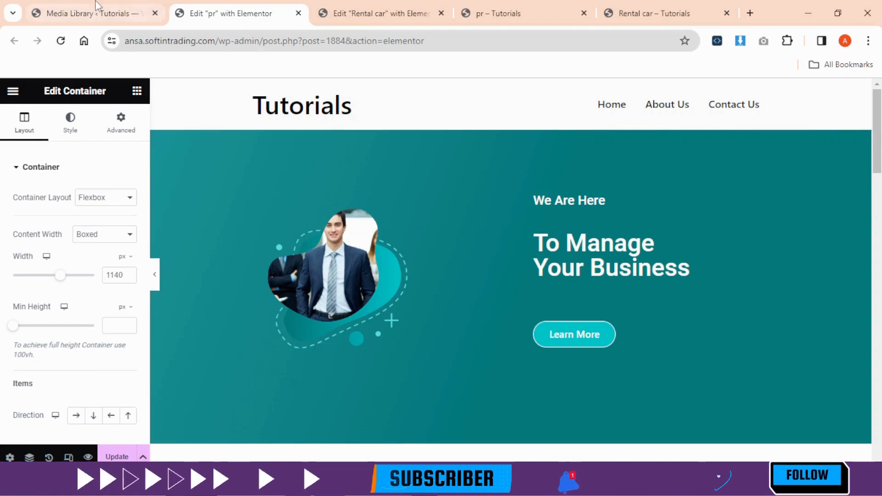
# Switch to the Rental car page editor and start a new section with the Flexbox layout above the photo gallery
pyautogui.click(98, 13)
pyautogui.click(216, 13)
pyautogui.click(398, 7)
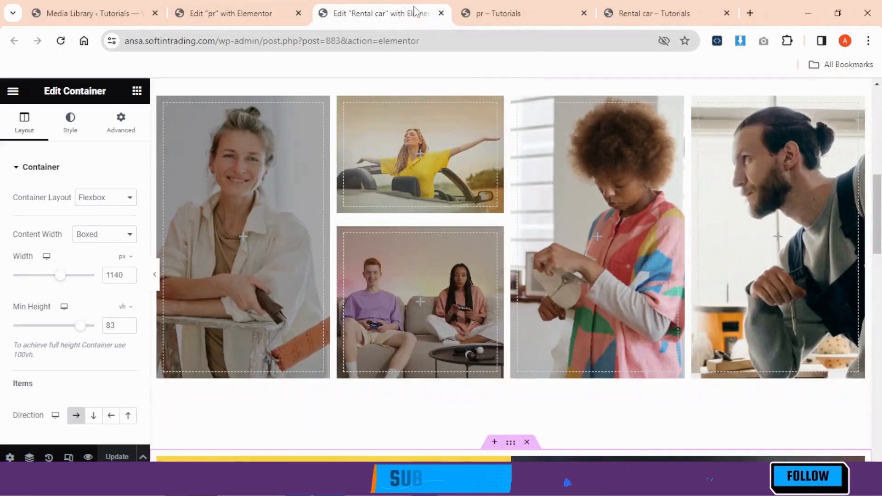
pyautogui.scroll(3, 254, 181)
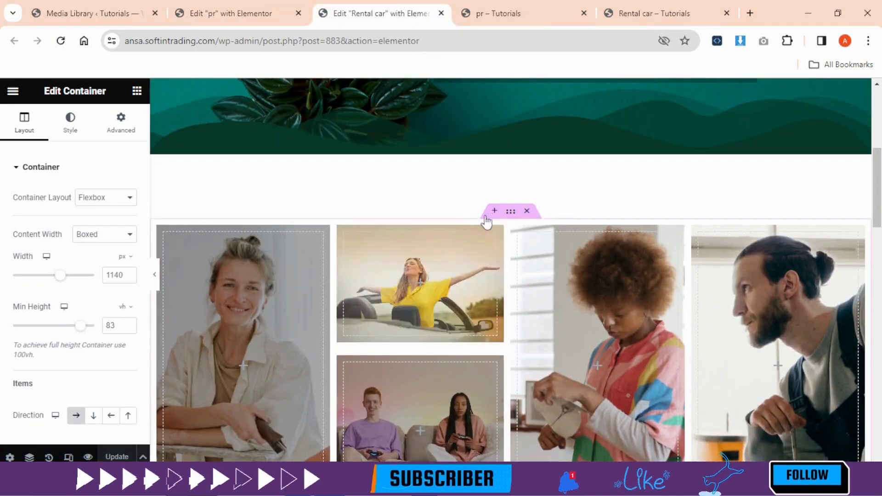
pyautogui.click(494, 212)
pyautogui.click(481, 214)
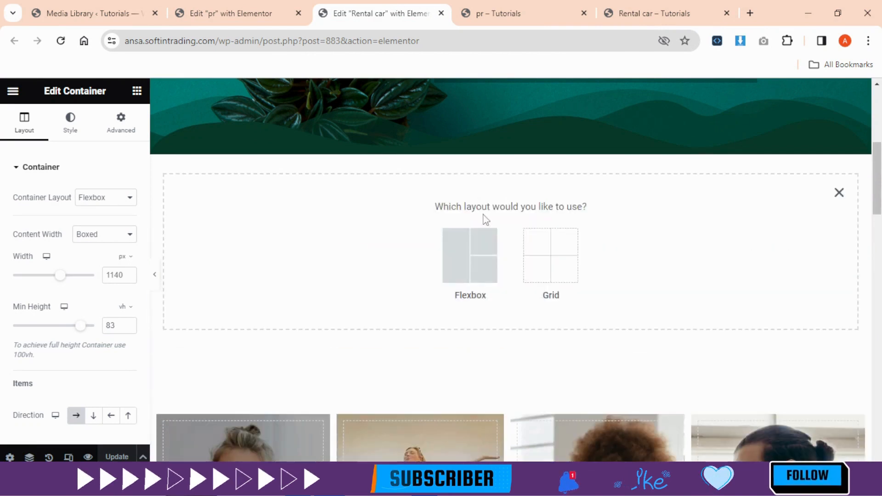
pyautogui.click(121, 124)
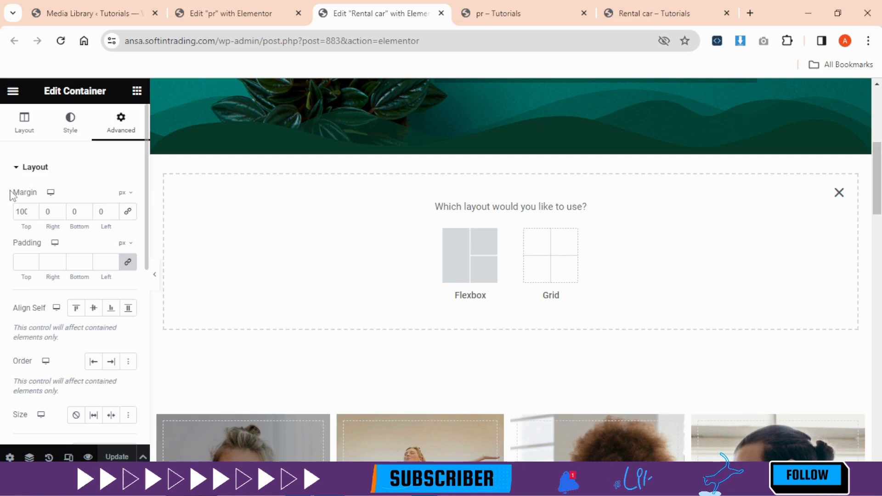
pyautogui.click(479, 266)
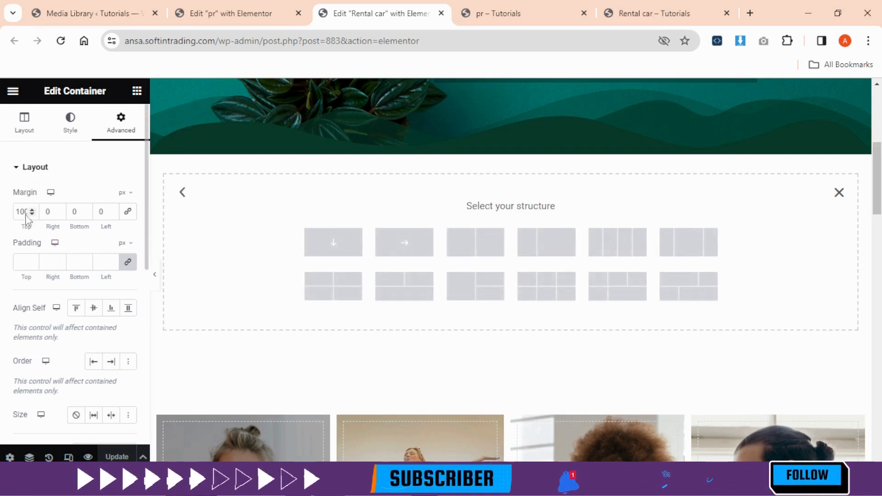
# Examine the photo gallery container's advanced settings, including margin, padding, alignment, order, size and position, and its Container Layout options
pyautogui.scroll(-1, 195, 354)
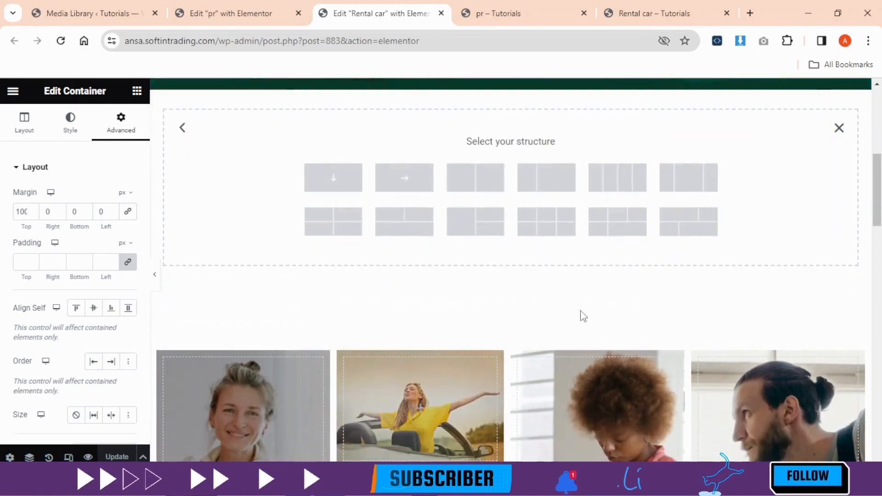
pyautogui.scroll(-3, 351, 390)
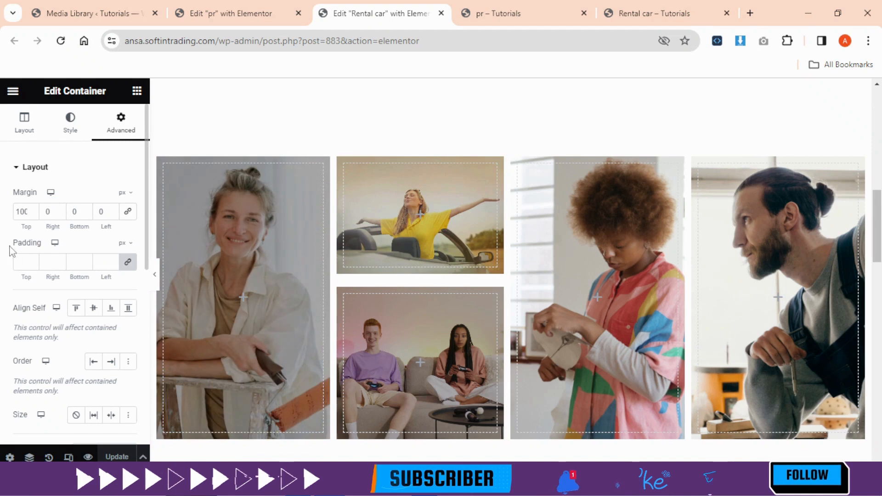
pyautogui.moveTo(10, 246); pyautogui.dragTo(26, 247)
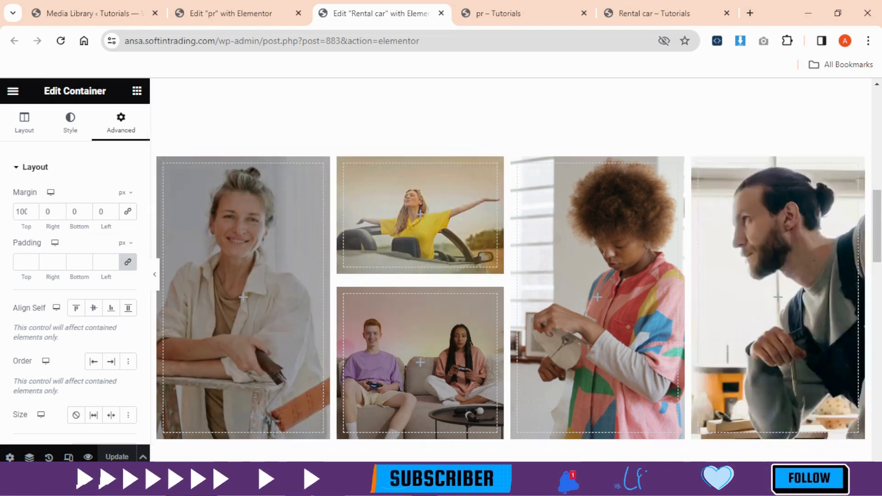
pyautogui.scroll(2, 510, 275)
pyautogui.scroll(-2, 10, 281)
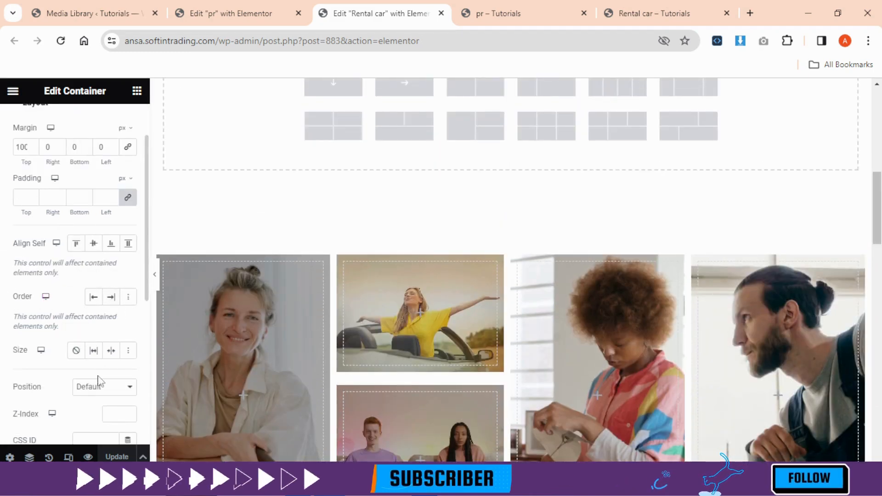
pyautogui.scroll(-4, 98, 382)
pyautogui.scroll(3, 373, 329)
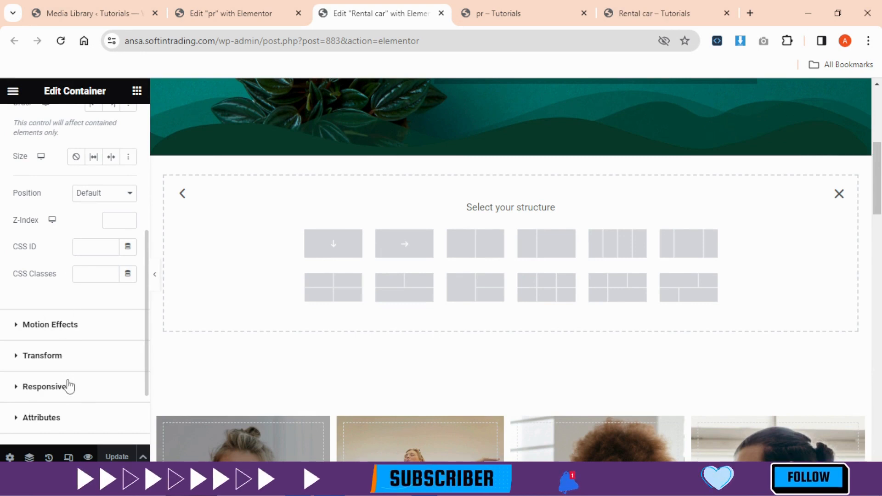
pyautogui.scroll(-2, 30, 271)
pyautogui.scroll(5, 44, 216)
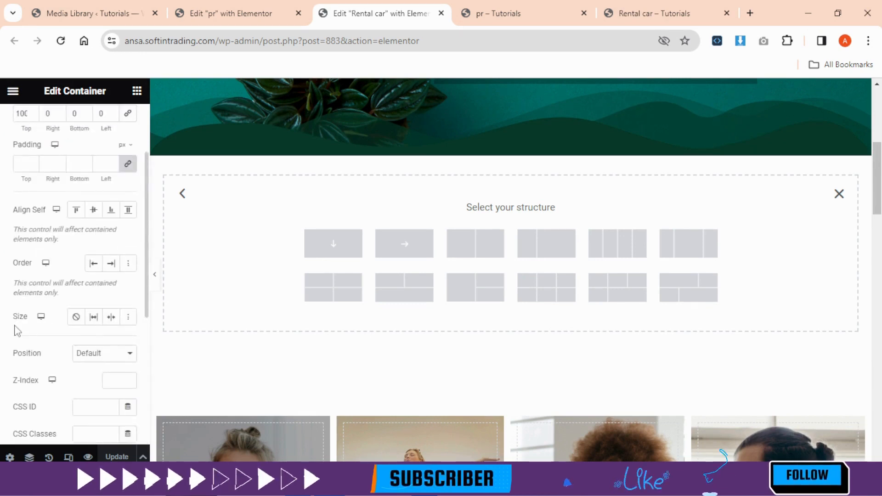
pyautogui.scroll(2, 17, 331)
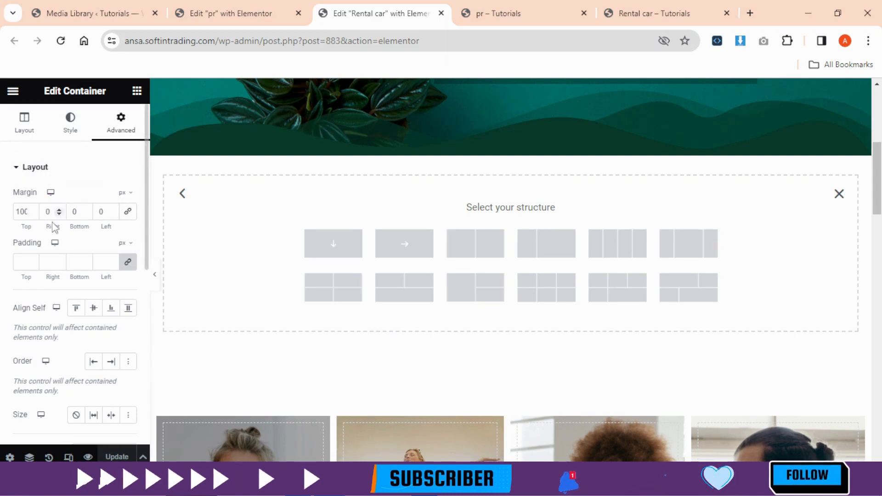
pyautogui.scroll(-7, 54, 226)
pyautogui.scroll(7, 78, 223)
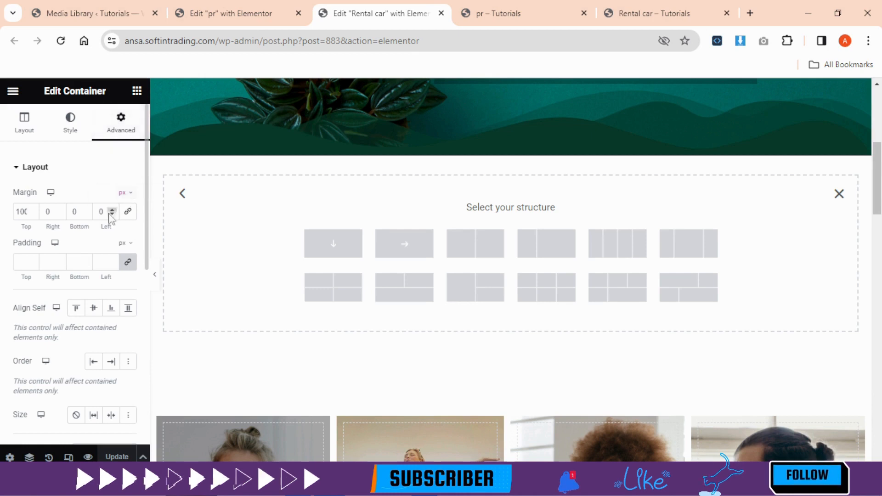
pyautogui.scroll(-7, 29, 287)
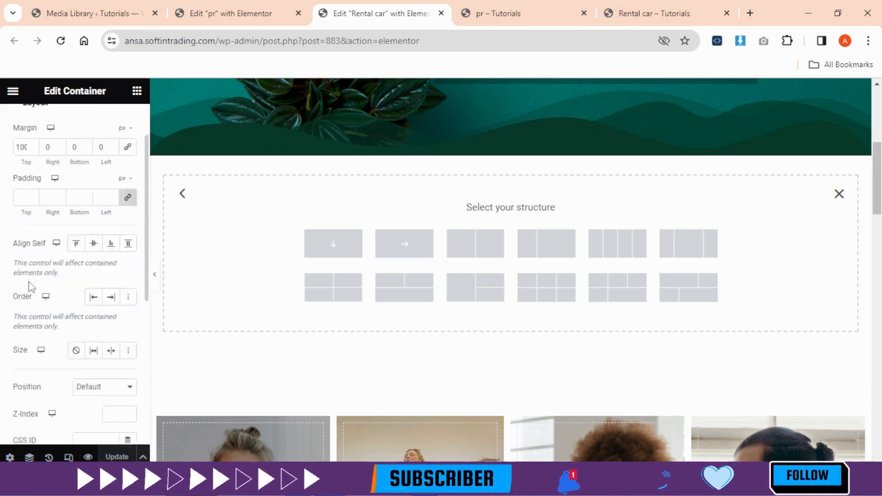
pyautogui.scroll(7, 29, 287)
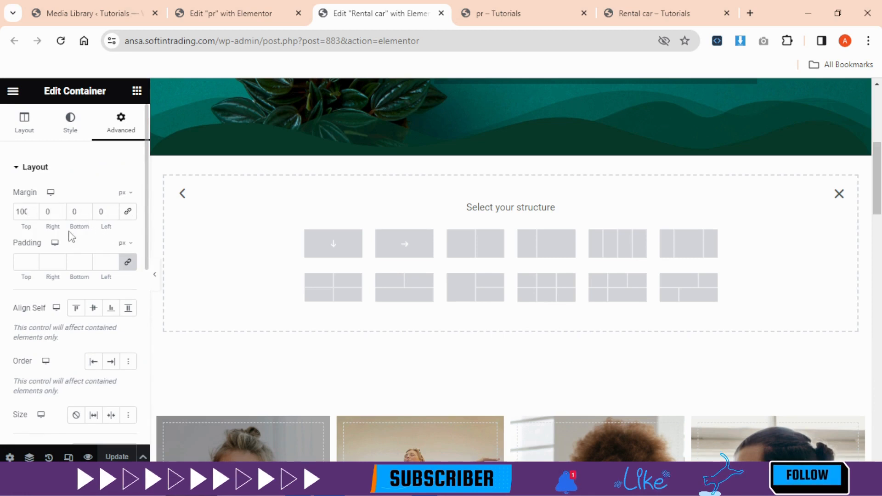
pyautogui.scroll(-3, 42, 352)
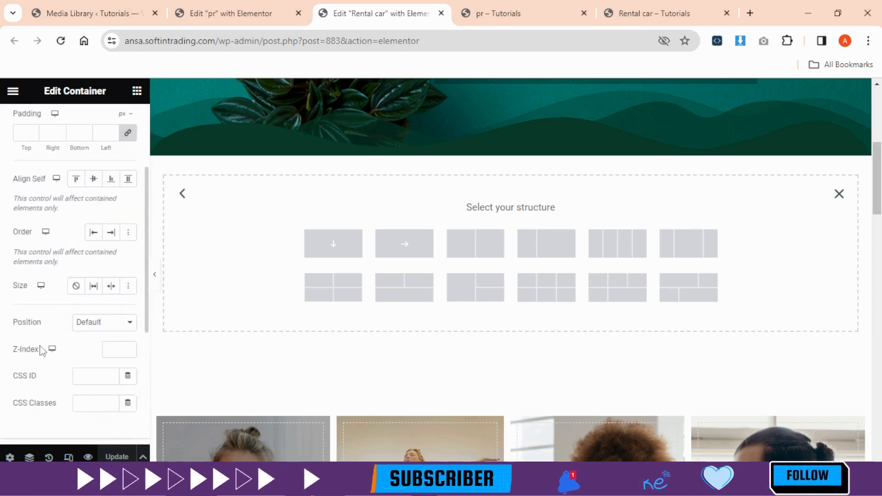
pyautogui.scroll(3, 73, 260)
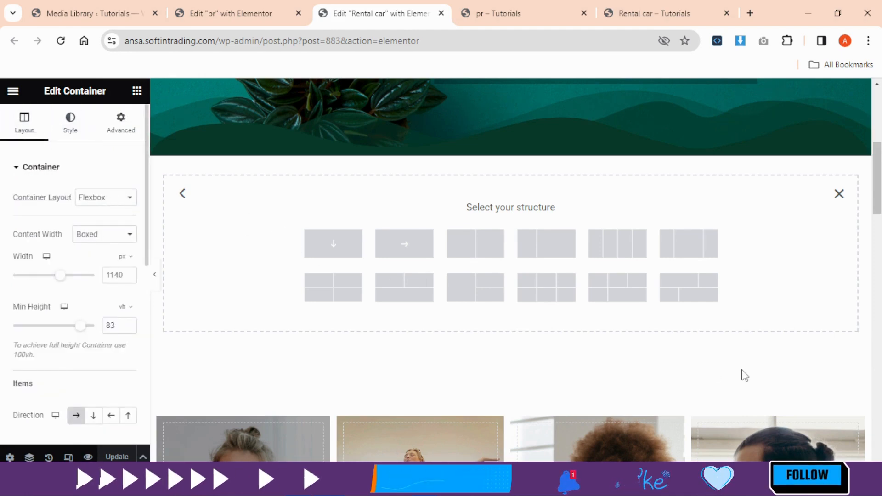
pyautogui.scroll(4, 408, 306)
pyautogui.scroll(-8, 443, 319)
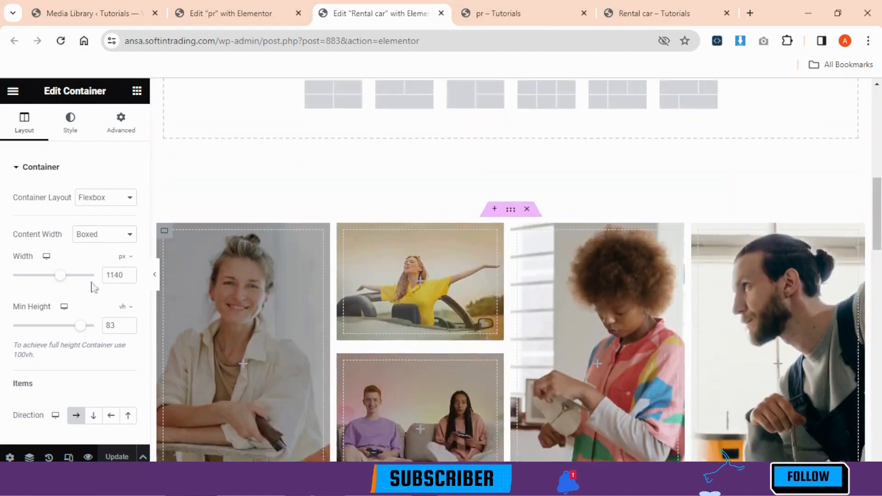
pyautogui.click(83, 198)
pyautogui.click(85, 210)
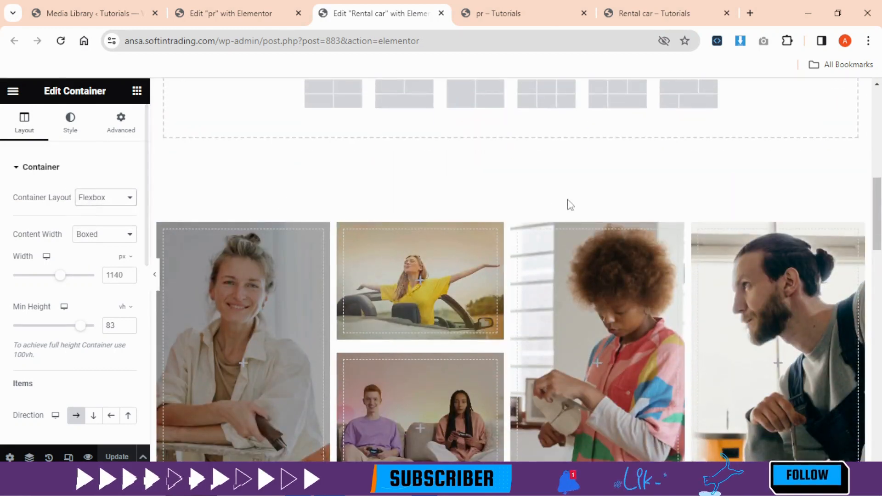
# Insert a single-column container above the photo gallery and change its container layout to Grid
pyautogui.scroll(6, 425, 238)
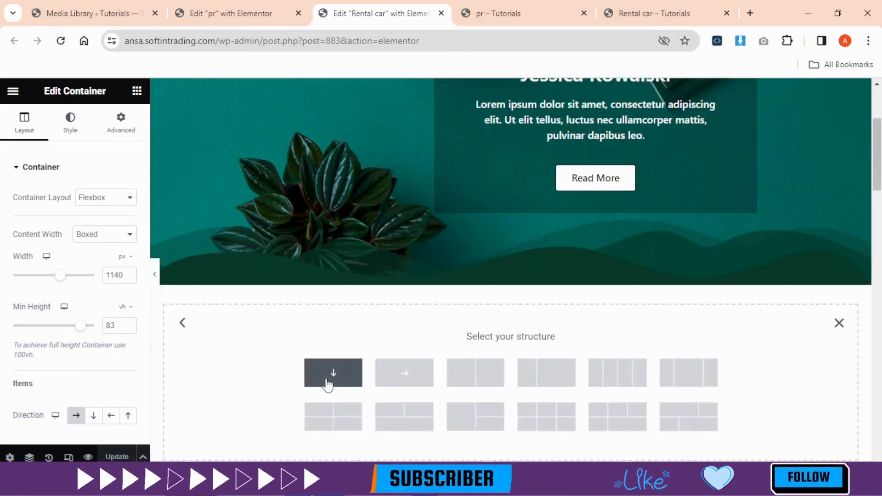
pyautogui.click(327, 384)
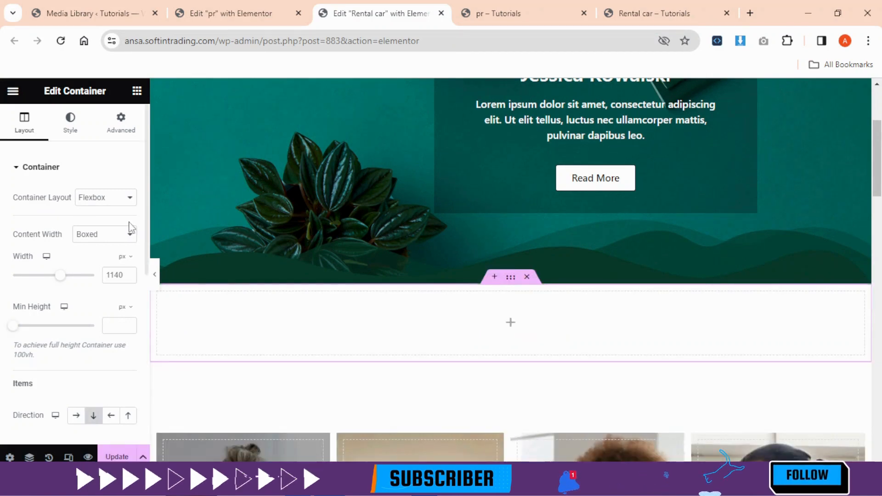
pyautogui.click(88, 198)
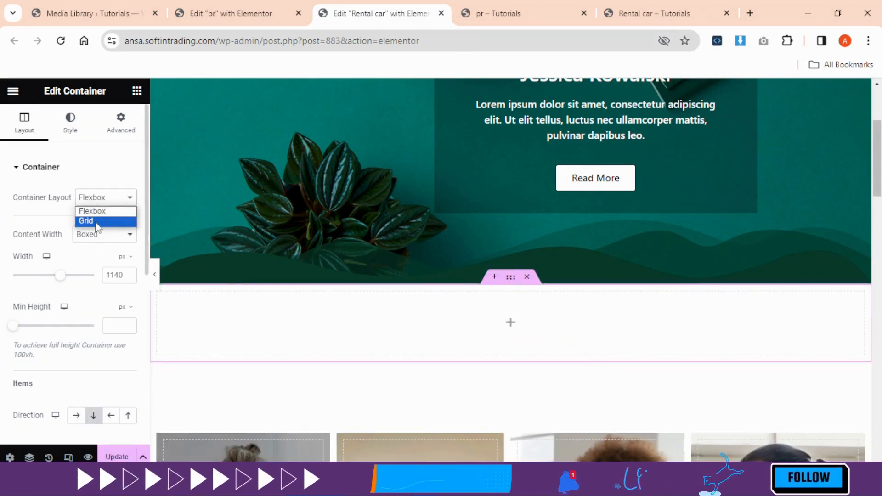
pyautogui.click(96, 223)
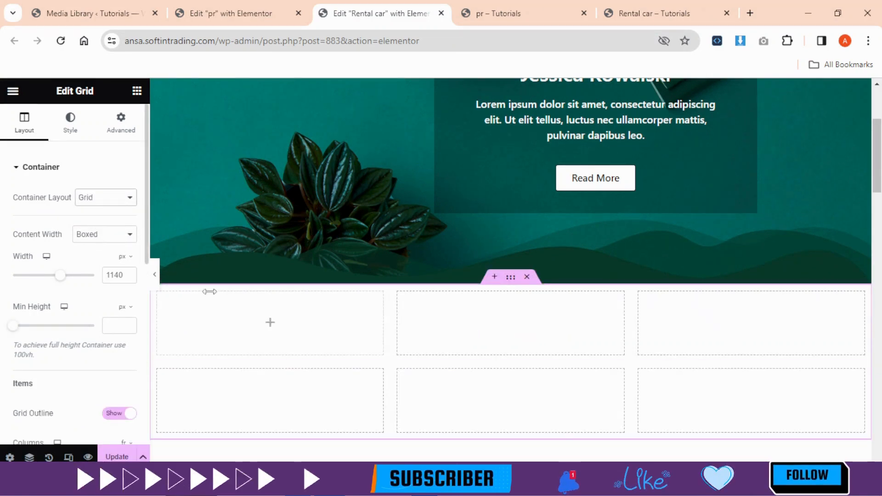
# Set the new grid's content width to Full Width and its width unit to vw
pyautogui.scroll(-3, 256, 315)
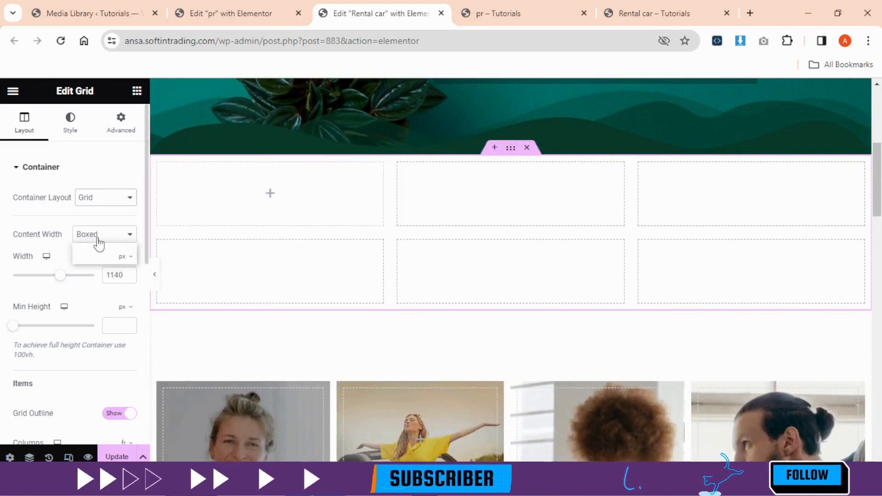
pyautogui.click(102, 259)
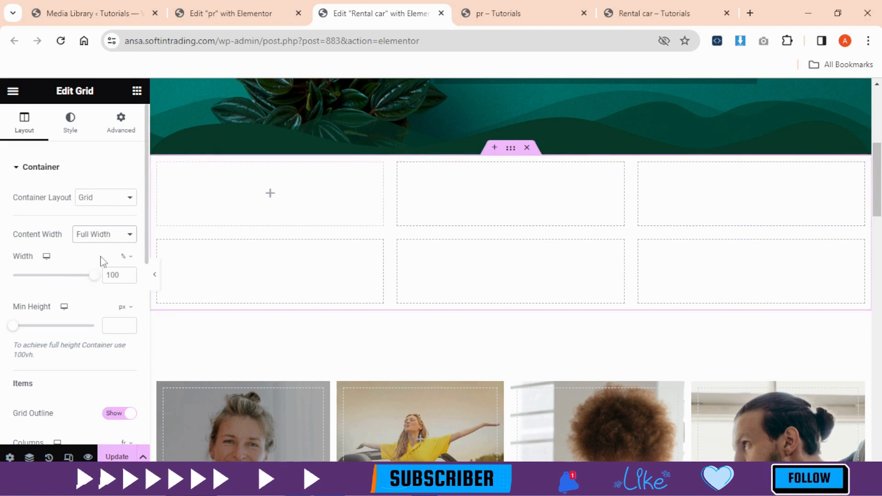
pyautogui.click(127, 262)
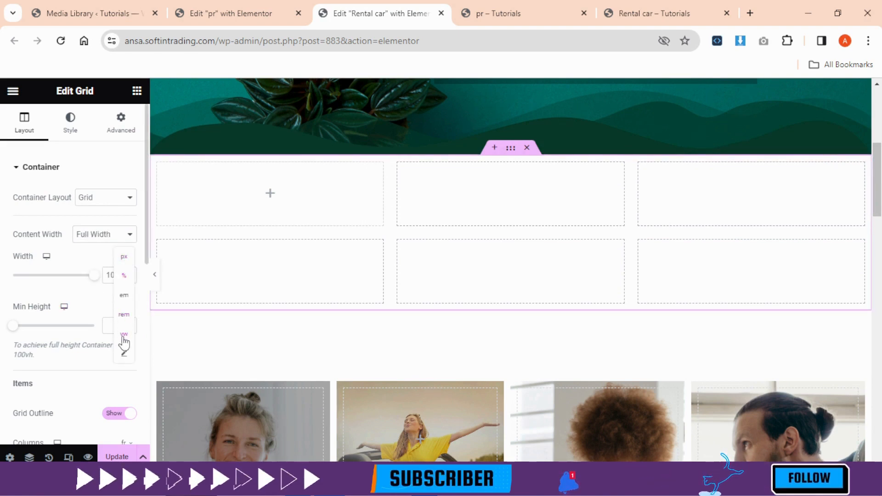
pyautogui.click(124, 333)
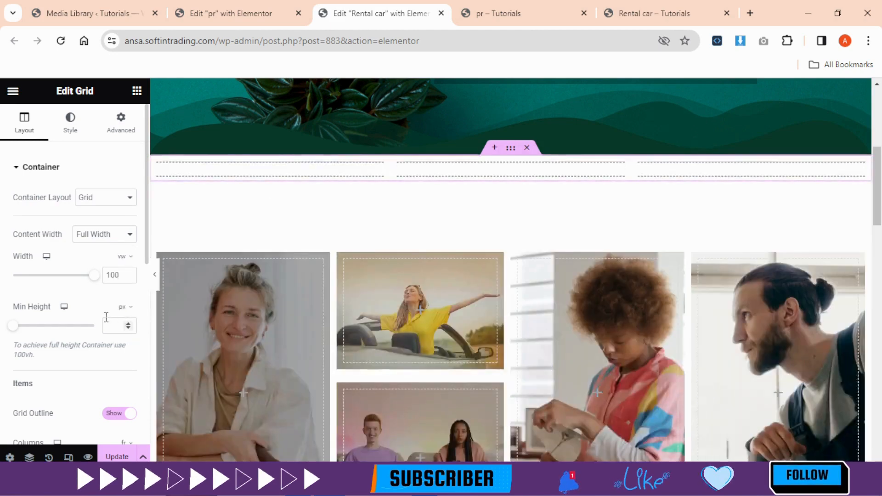
# Set the new grid's minimum height to 53 vh
pyautogui.click(131, 308)
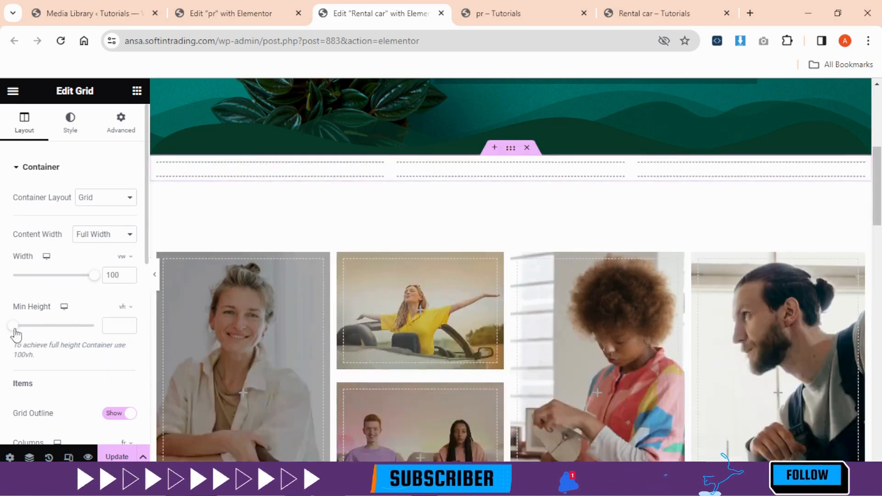
pyautogui.moveTo(14, 328); pyautogui.dragTo(56, 326)
pyautogui.scroll(-3, 316, 331)
pyautogui.scroll(-2, 46, 403)
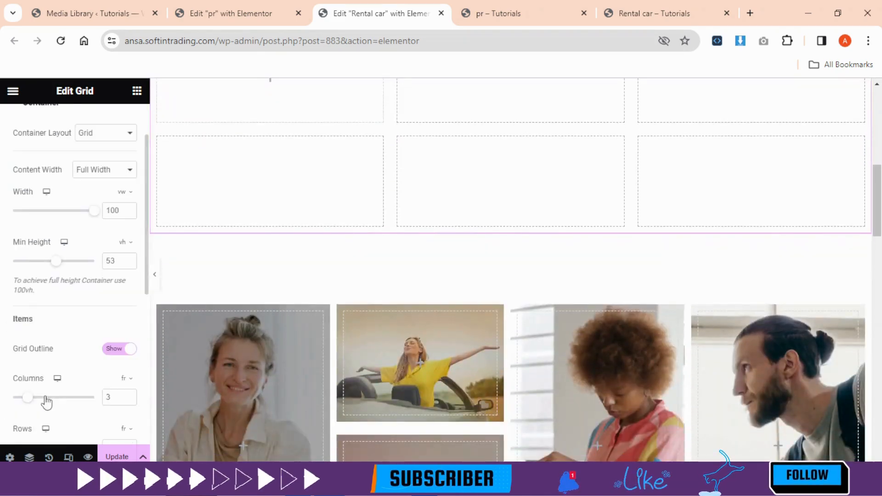
# Preview the empty grid with the editing panel collapsed, and switch its grid outline off and back on
pyautogui.scroll(3, 354, 230)
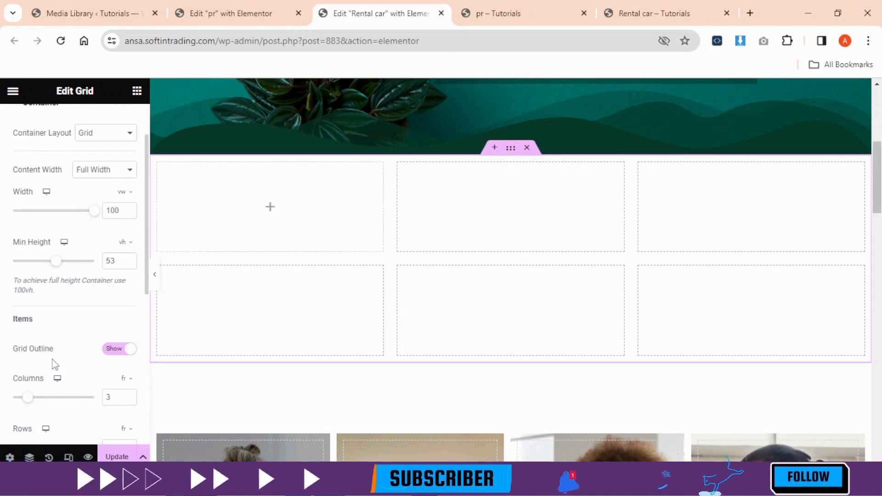
pyautogui.scroll(2, 12, 275)
pyautogui.scroll(-3, 22, 253)
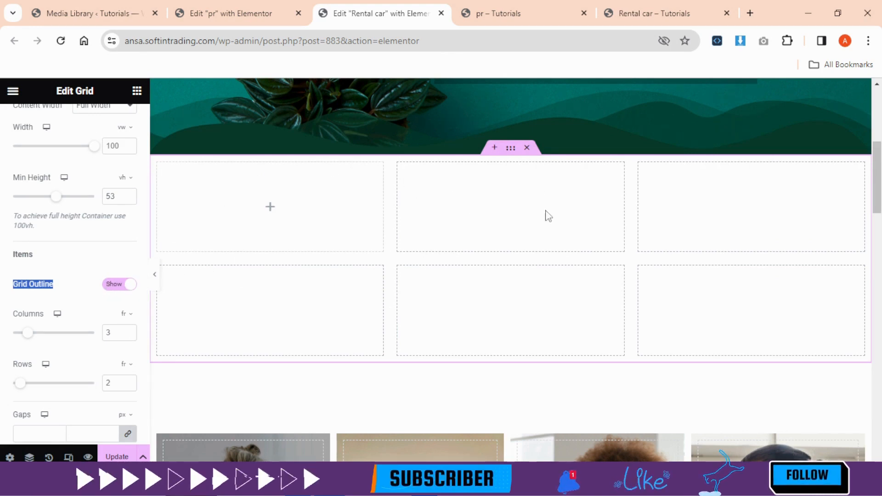
pyautogui.click(155, 278)
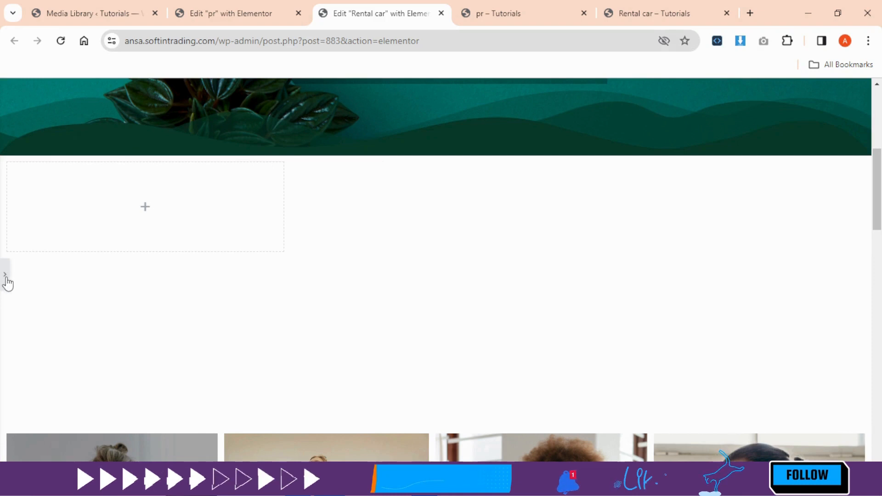
pyautogui.click(5, 276)
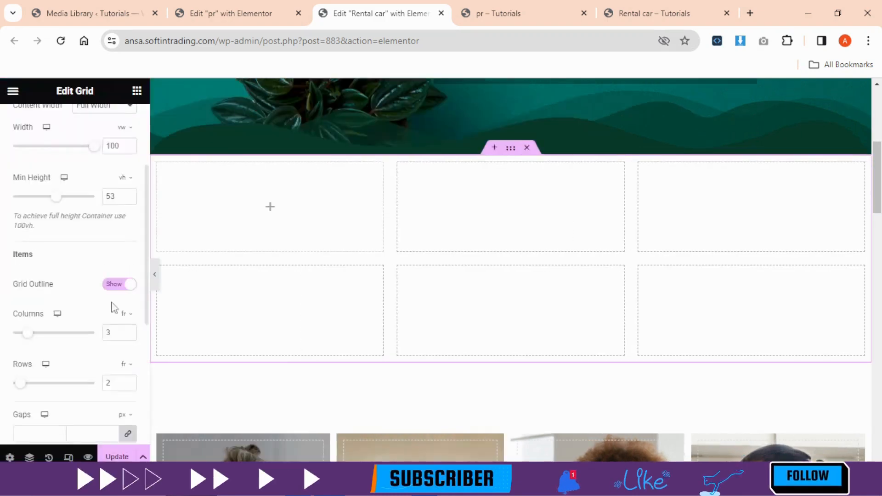
pyautogui.click(112, 284)
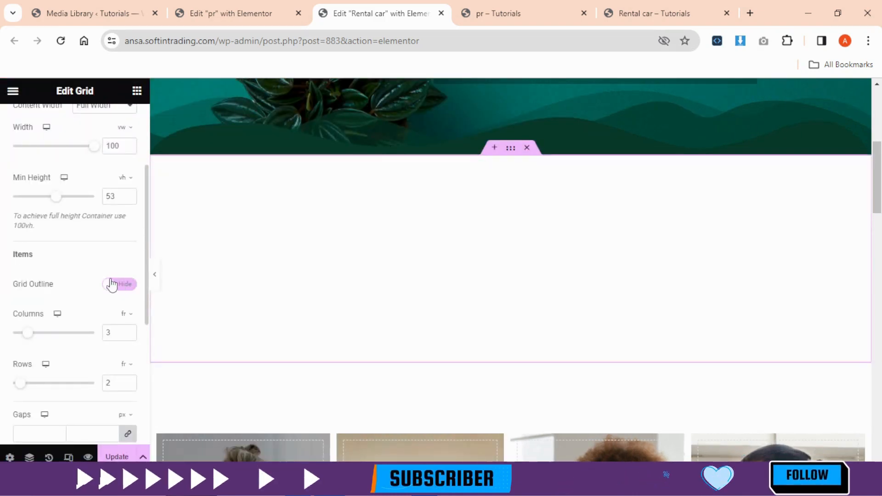
pyautogui.click(115, 287)
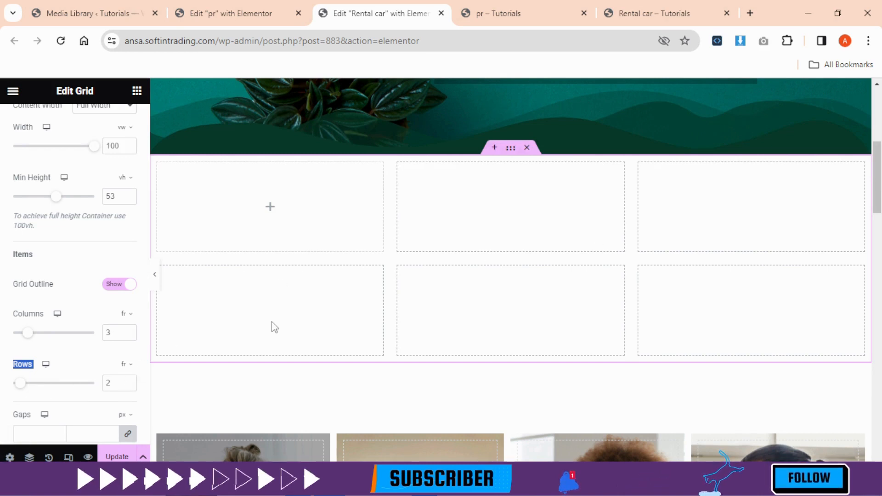
# Examine the grid's item settings, including columns, rows, gaps, auto flow, justify and align options
pyautogui.scroll(-2, 275, 327)
pyautogui.scroll(-3, 19, 358)
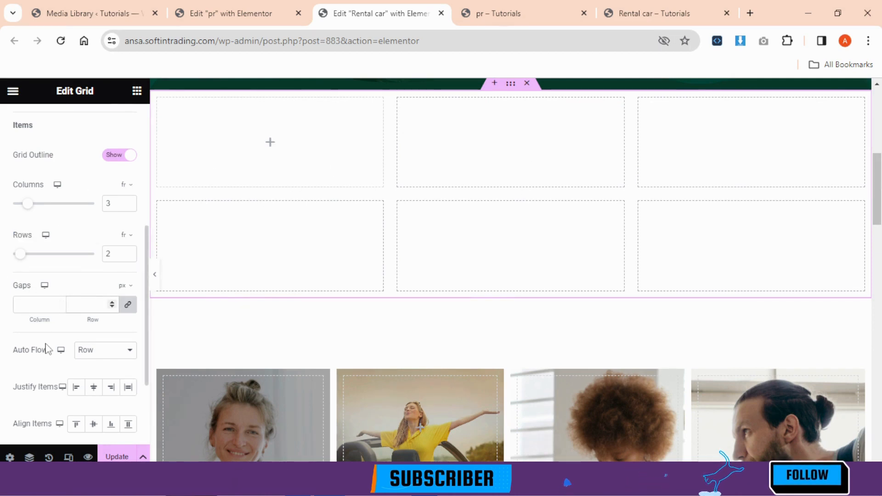
pyautogui.scroll(-2, 46, 350)
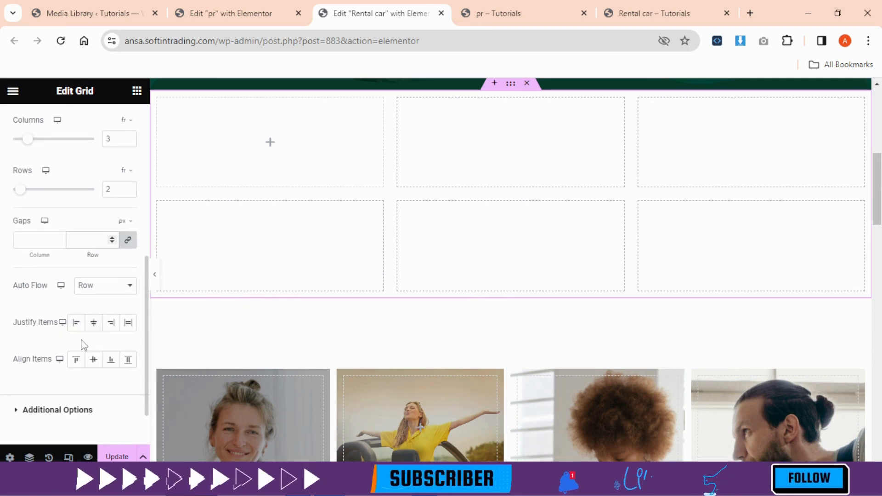
pyautogui.scroll(-1, 93, 331)
pyautogui.scroll(6, 85, 321)
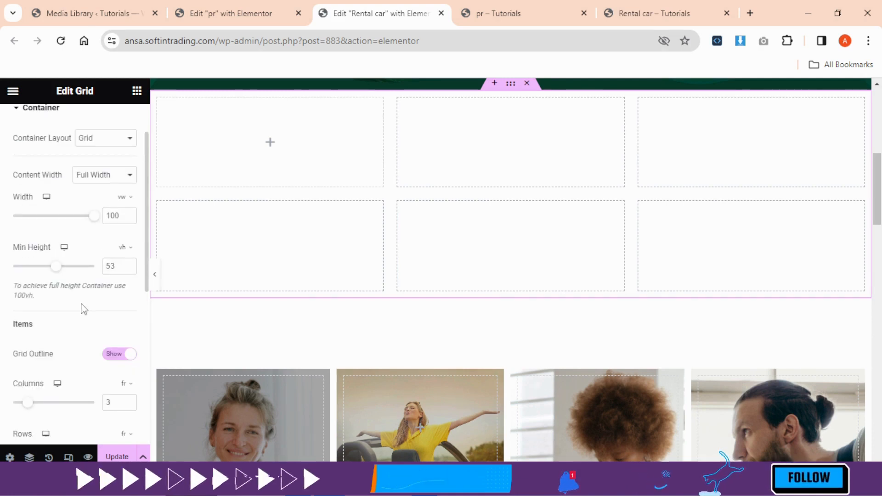
pyautogui.scroll(1, 82, 307)
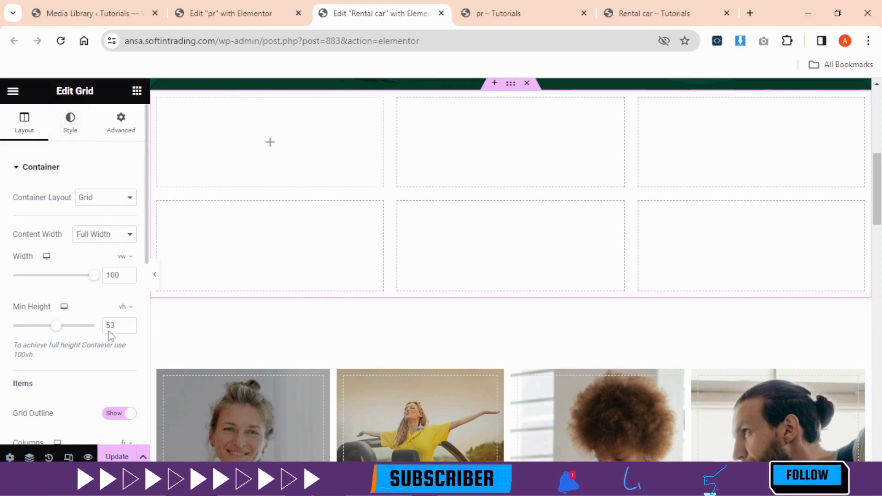
pyautogui.scroll(-4, 94, 310)
pyautogui.scroll(4, 94, 309)
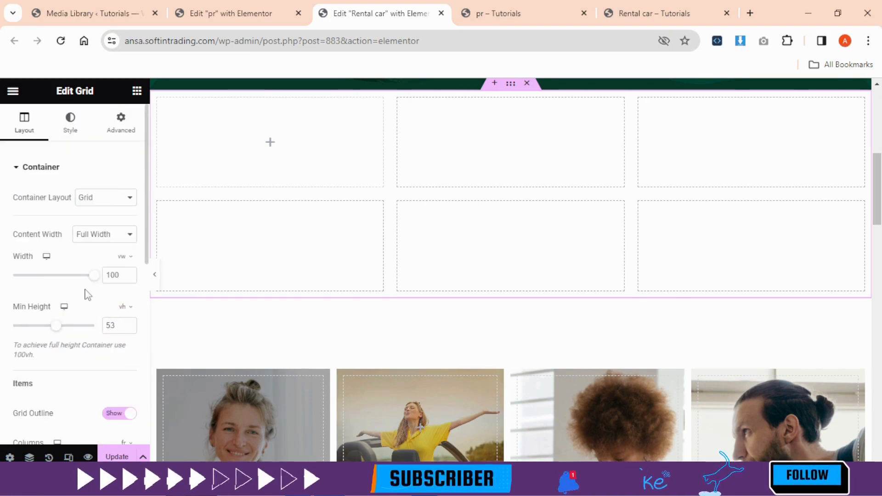
pyautogui.scroll(-4, 51, 287)
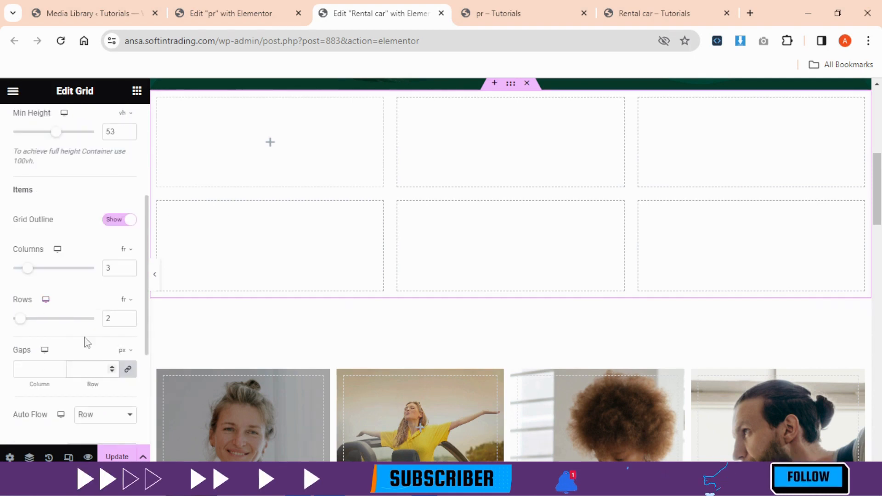
pyautogui.scroll(-2, 68, 329)
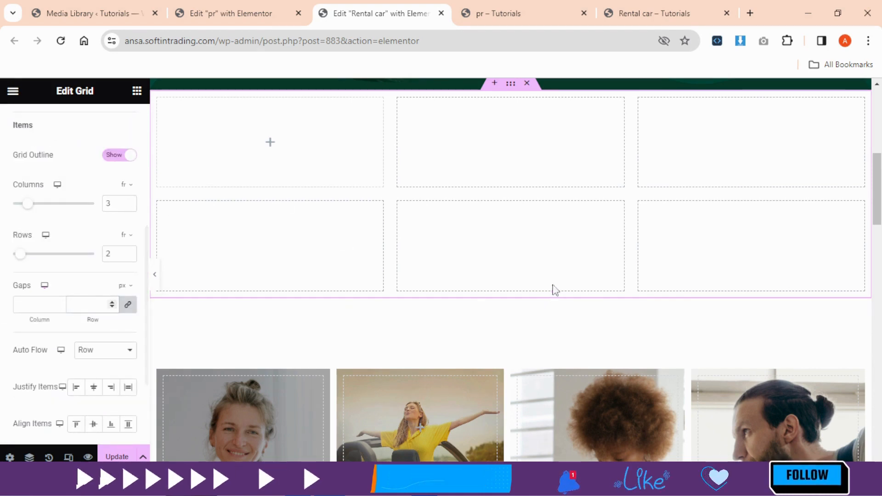
pyautogui.scroll(-2, 552, 289)
pyautogui.scroll(4, 477, 283)
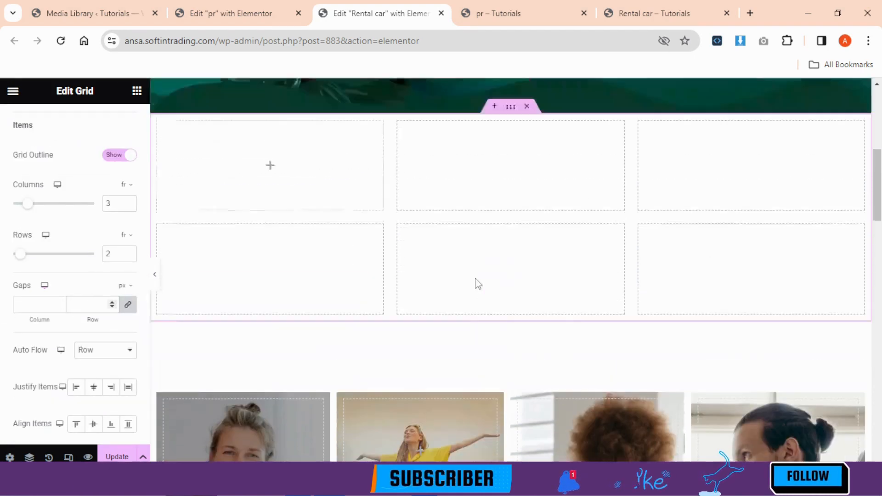
pyautogui.scroll(-4, 477, 283)
pyautogui.scroll(4, 253, 230)
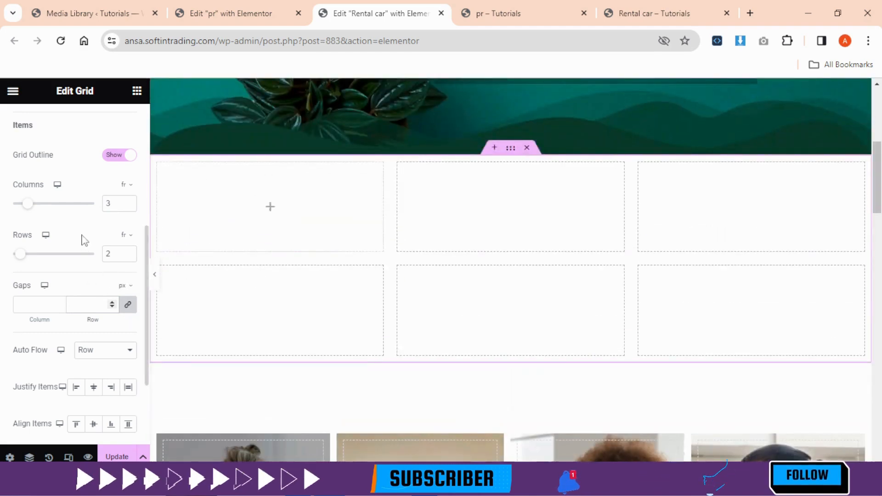
# Set the grid's number of columns to 2
pyautogui.doubleClick(109, 204)
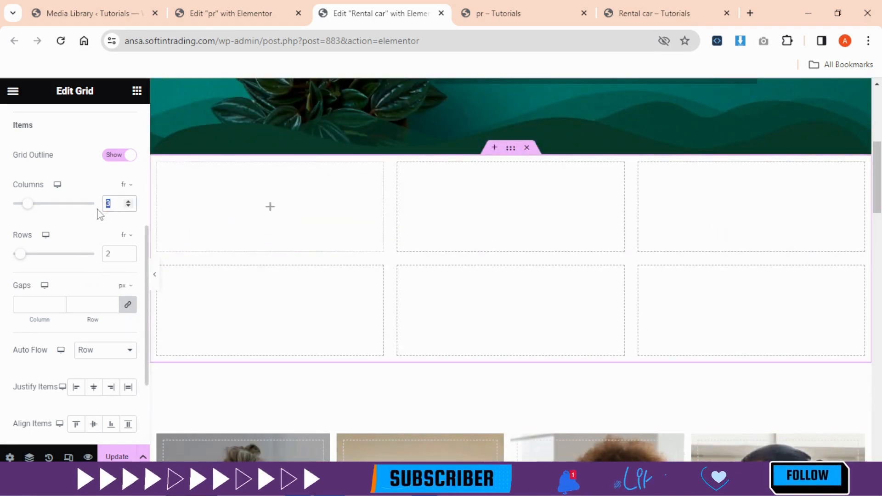
pyautogui.write('2')
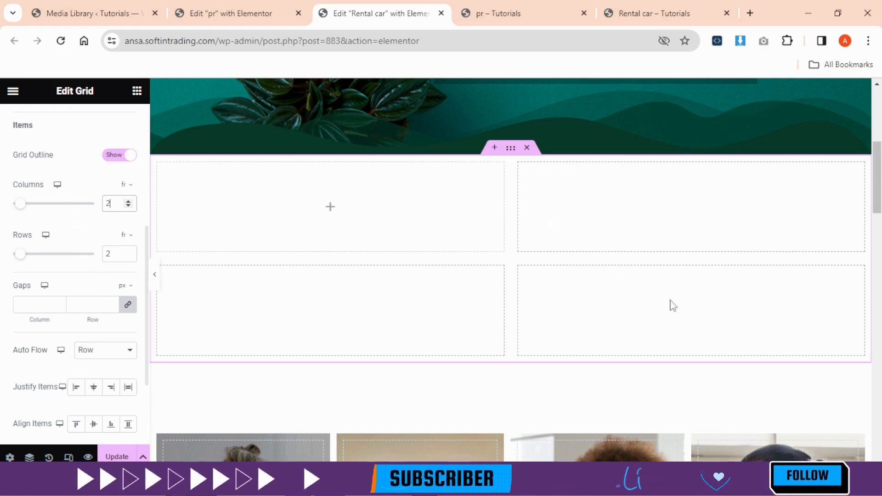
pyautogui.scroll(-4, 670, 305)
pyautogui.scroll(4, 194, 207)
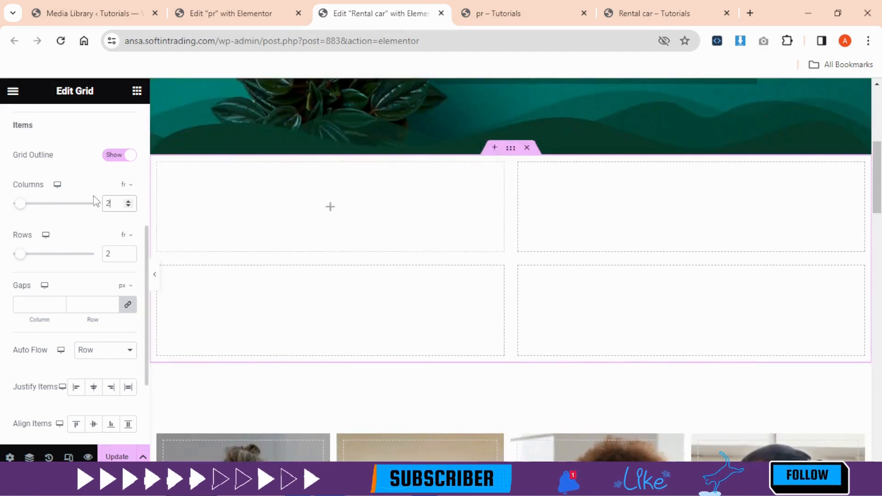
# Examine the layout settings of the nested containers below the photo gallery: slideshow, cat shapes, icons and captioned animal cards
pyautogui.scroll(-10, 671, 242)
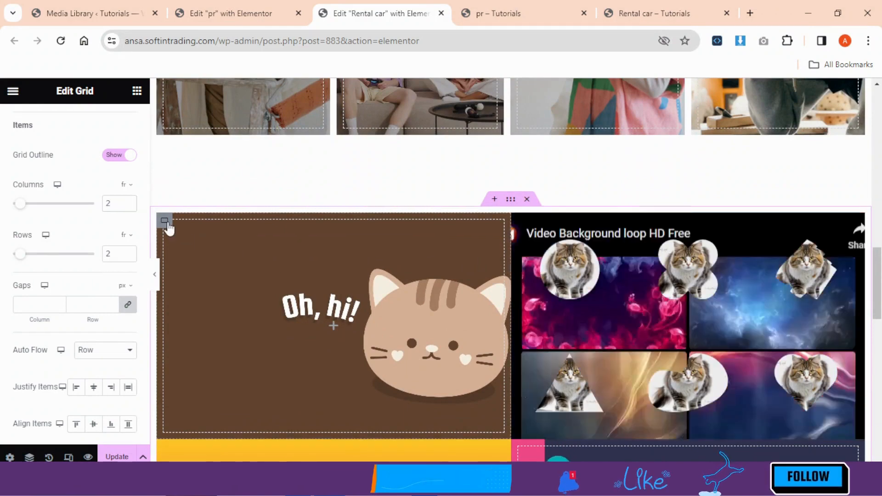
pyautogui.click(166, 224)
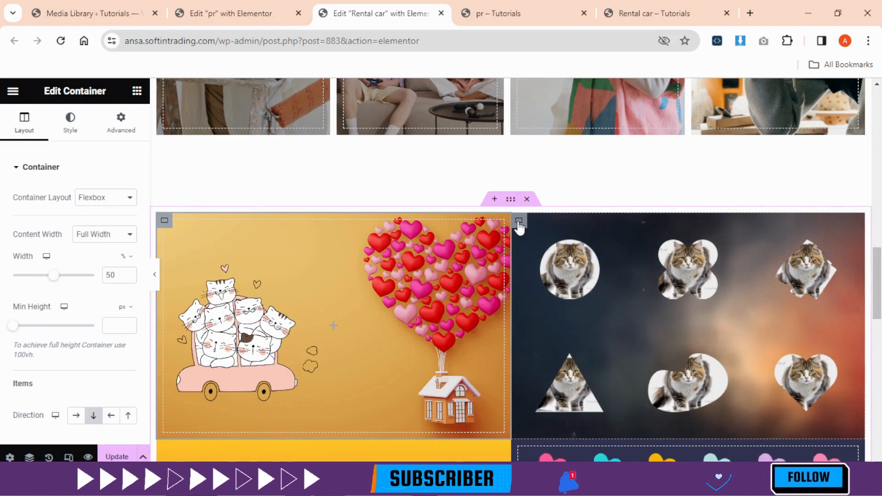
pyautogui.click(518, 221)
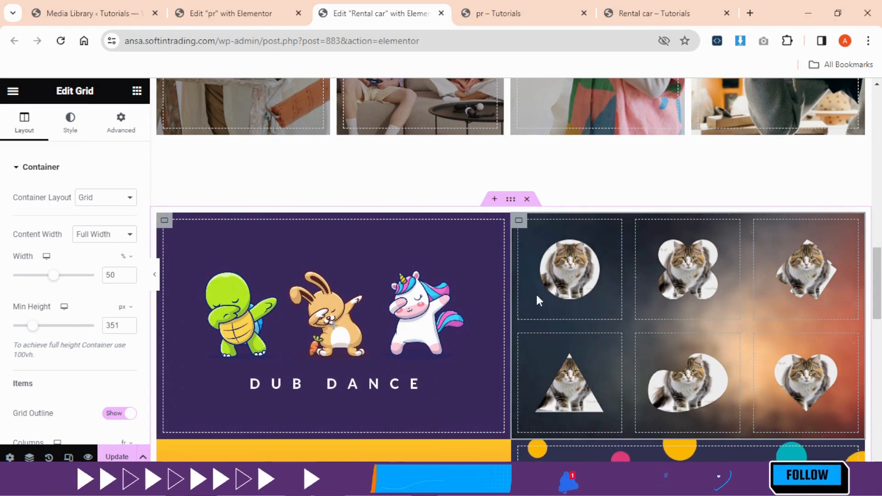
pyautogui.scroll(-3, 688, 386)
pyautogui.scroll(-2, 688, 386)
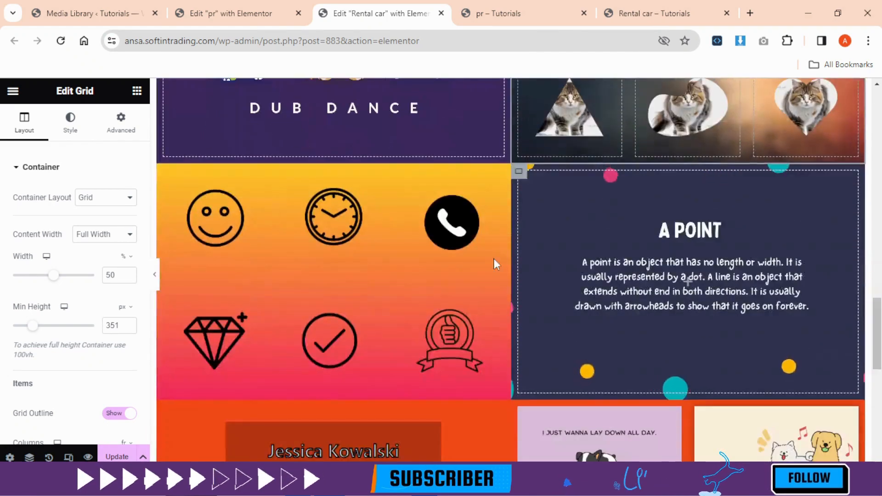
pyautogui.click(170, 184)
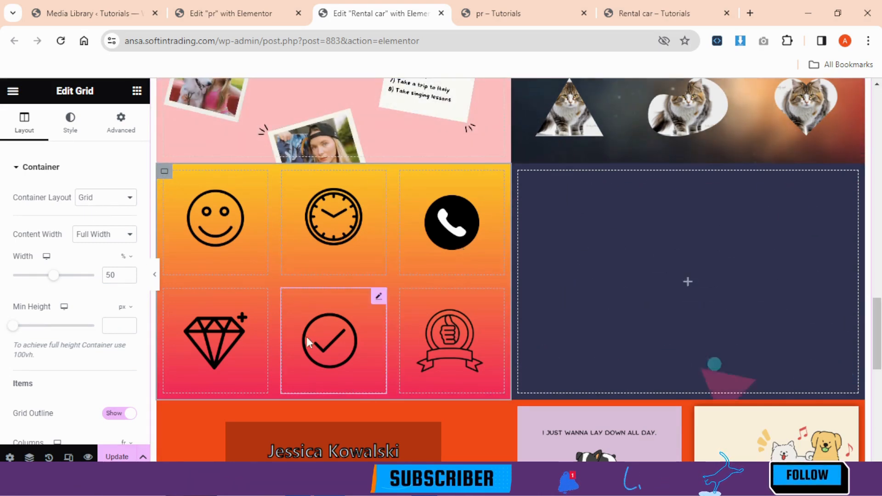
pyautogui.scroll(-4, 428, 277)
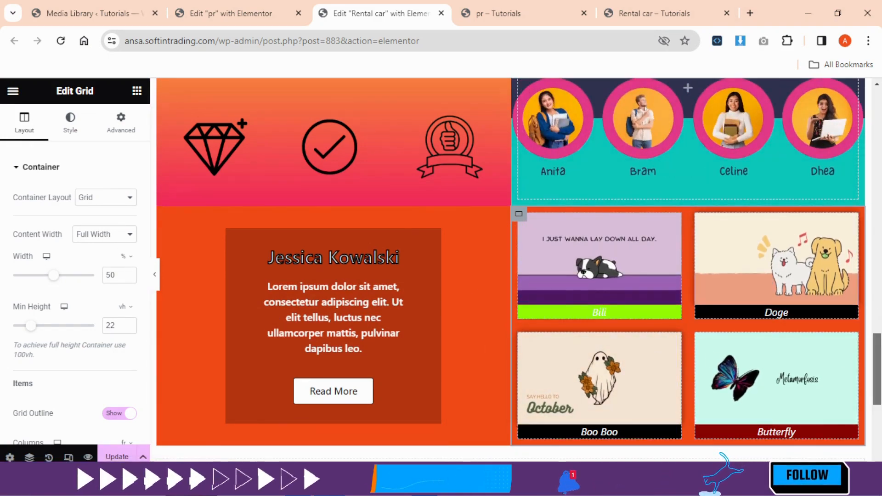
# Delete the empty two-column grid between the hero section and the photo gallery
pyautogui.scroll(15, 511, 272)
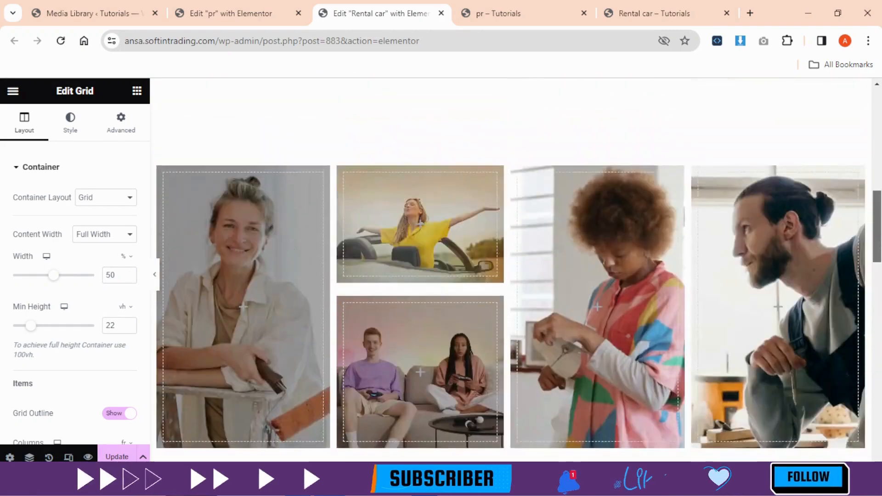
pyautogui.scroll(3, 510, 271)
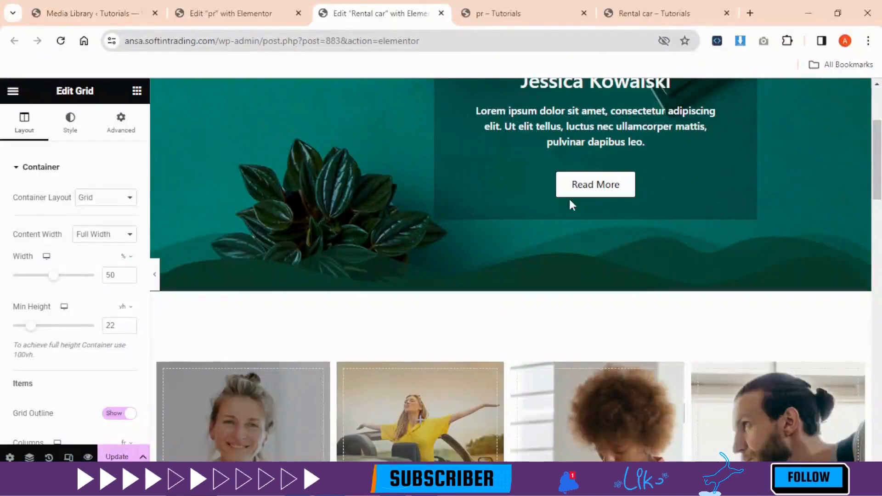
pyautogui.scroll(1, 767, 150)
pyautogui.scroll(3, 848, 172)
pyautogui.scroll(-4, 848, 172)
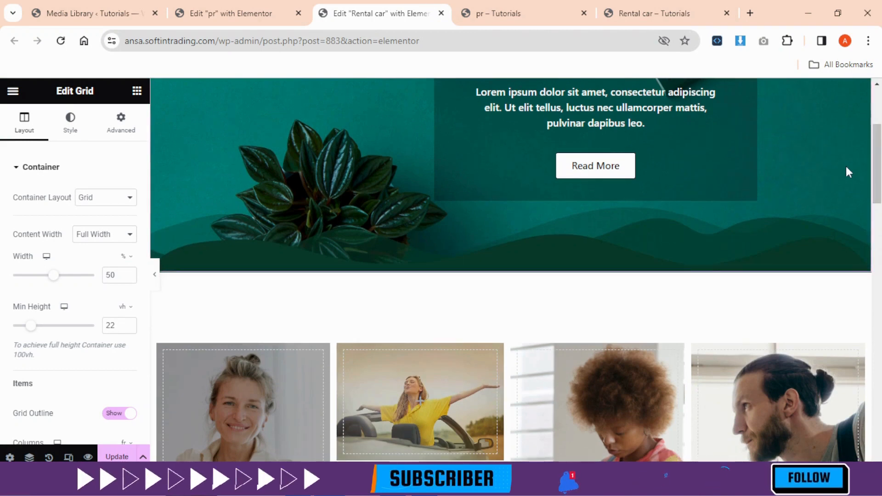
pyautogui.scroll(2, 848, 172)
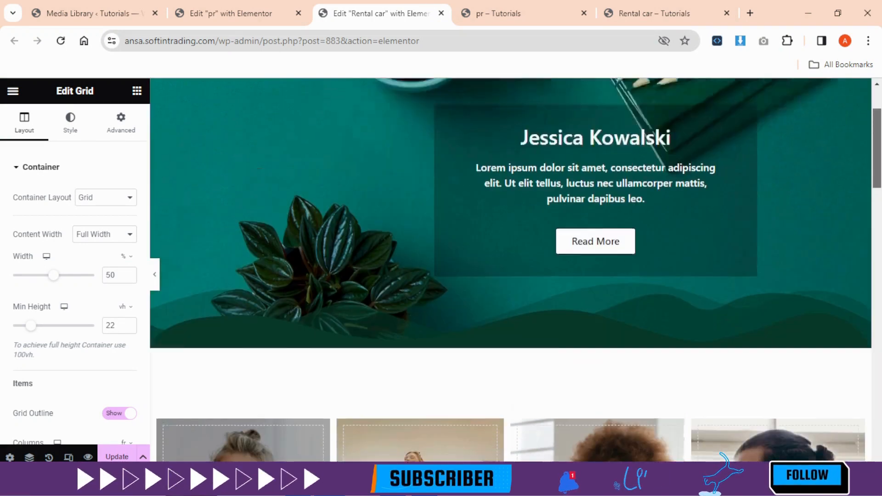
pyautogui.scroll(2, 511, 271)
pyautogui.scroll(-1, 512, 271)
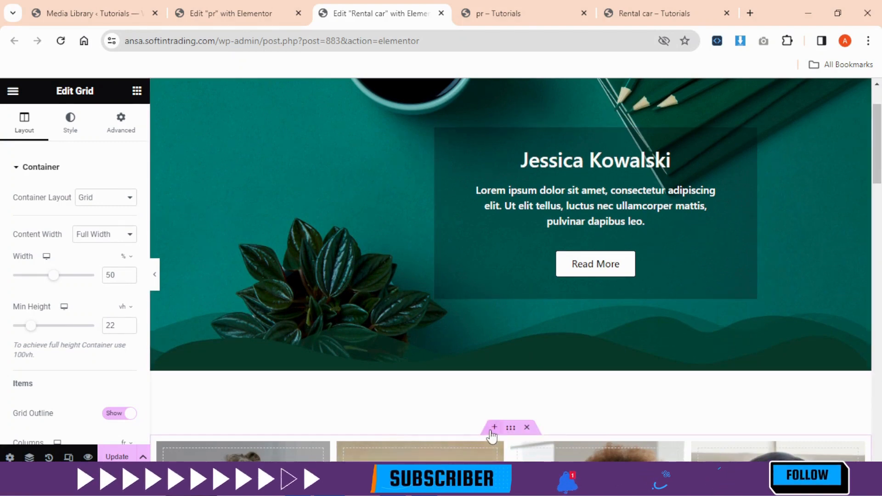
# Insert a single-column Flexbox container above the photo gallery and make it Full Width with its width unit in vw
pyautogui.click(495, 428)
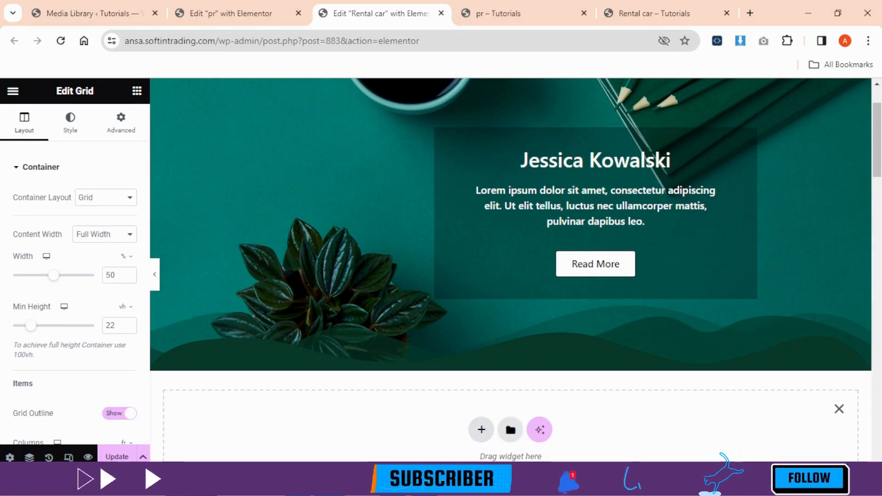
pyautogui.scroll(-2, 725, 286)
pyautogui.click(482, 356)
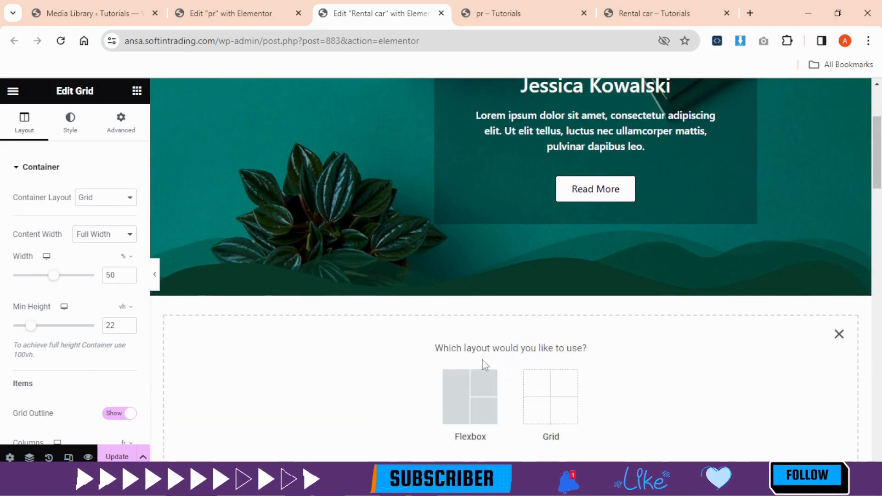
pyautogui.click(473, 393)
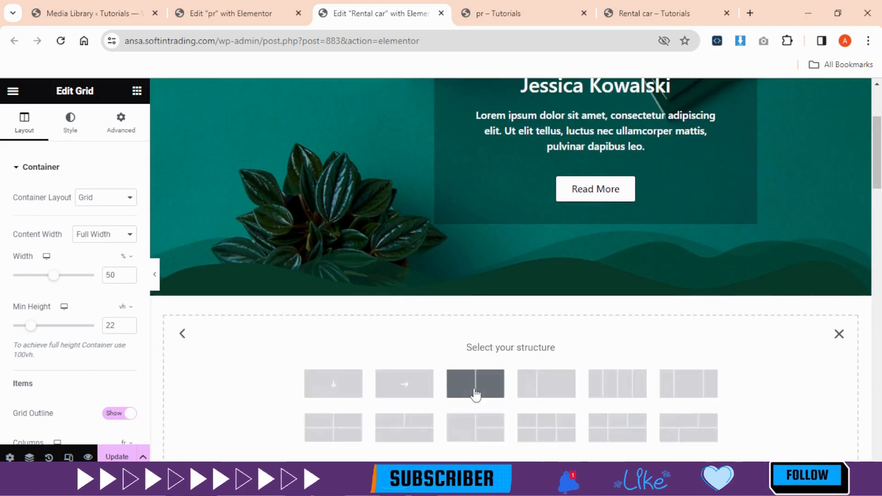
pyautogui.click(332, 387)
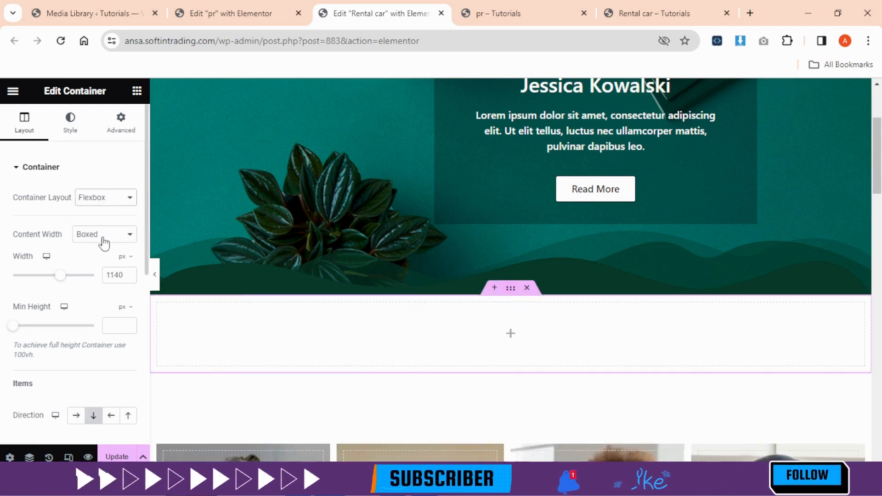
pyautogui.click(104, 262)
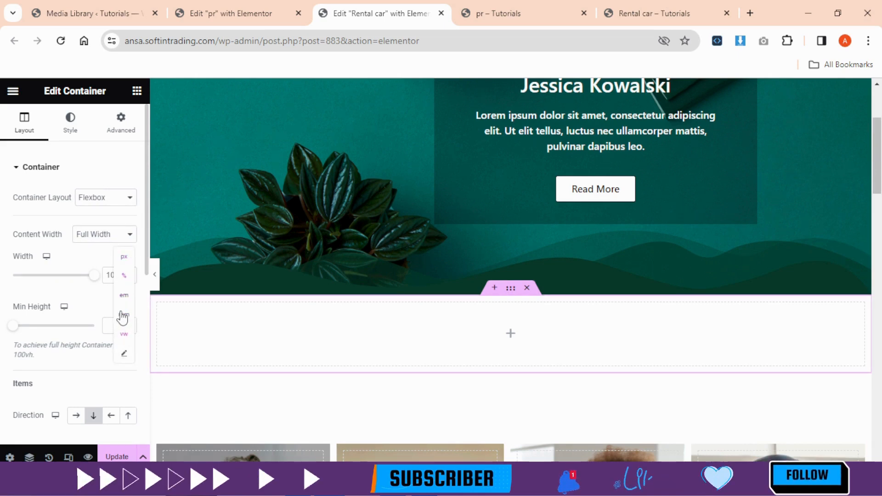
pyautogui.click(124, 334)
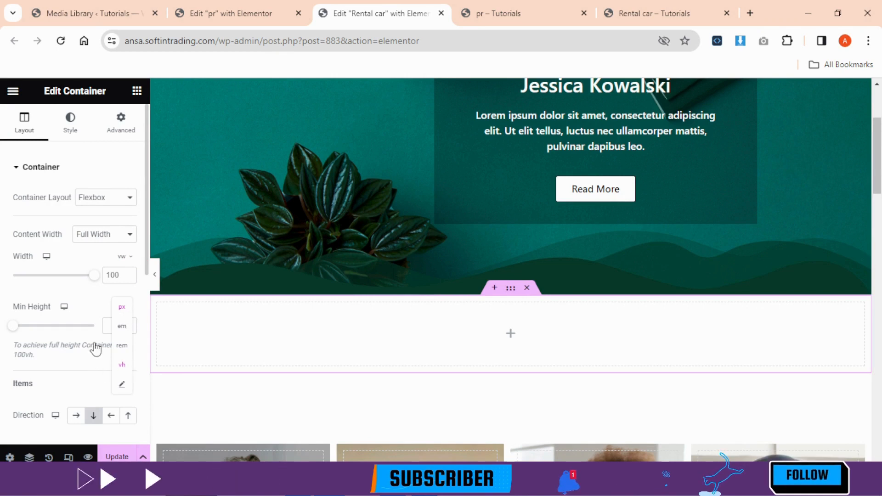
# Set the new container's minimum height to 80 vh
pyautogui.click(121, 365)
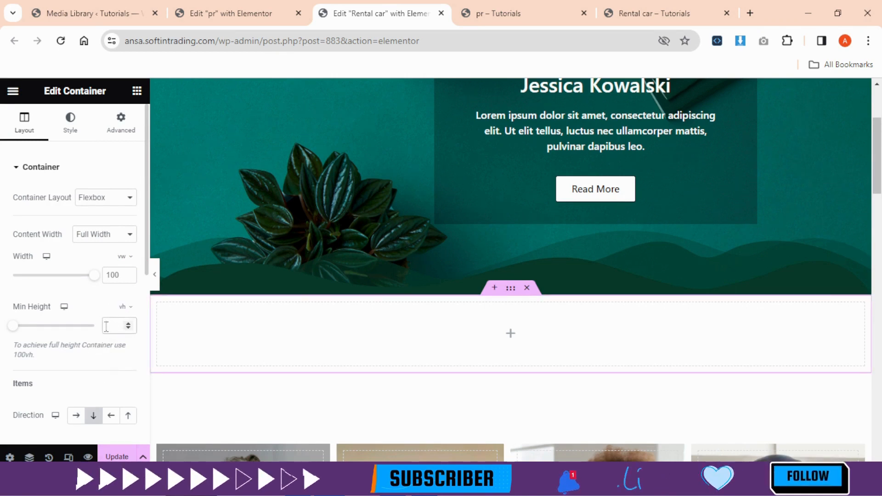
pyautogui.click(107, 326)
pyautogui.write('80')
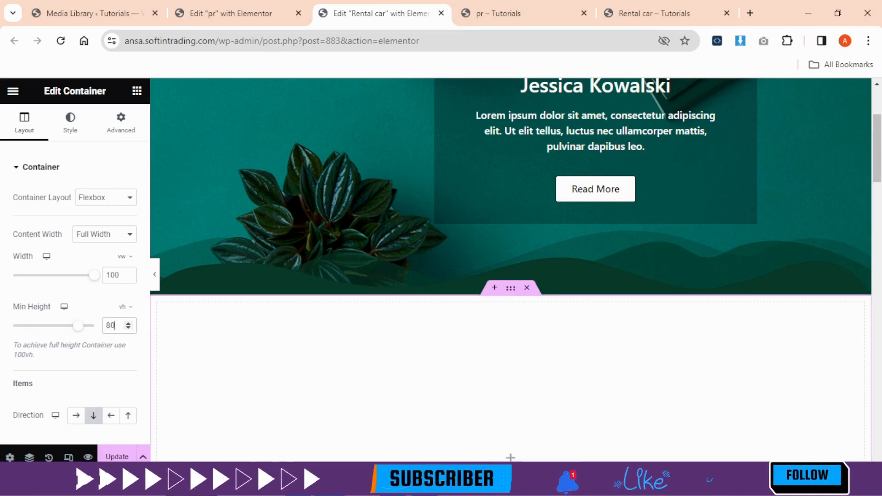
pyautogui.moveTo(877, 148); pyautogui.dragTo(878, 182)
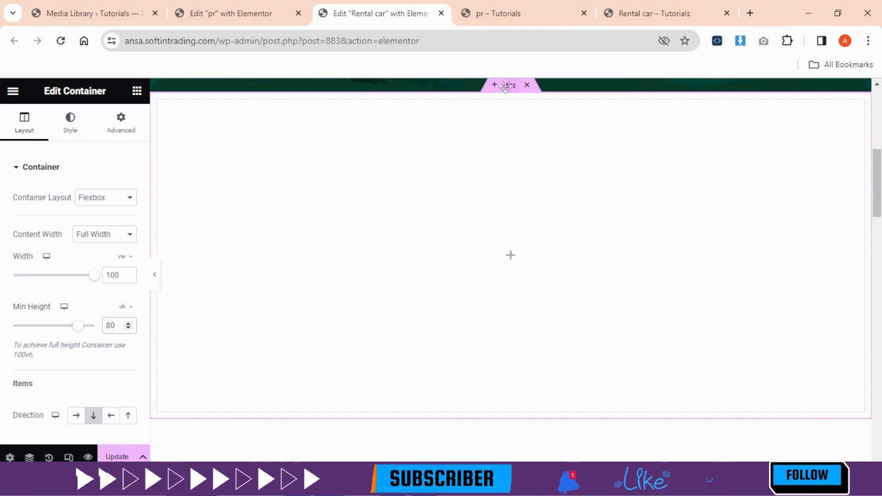
pyautogui.scroll(1, 506, 87)
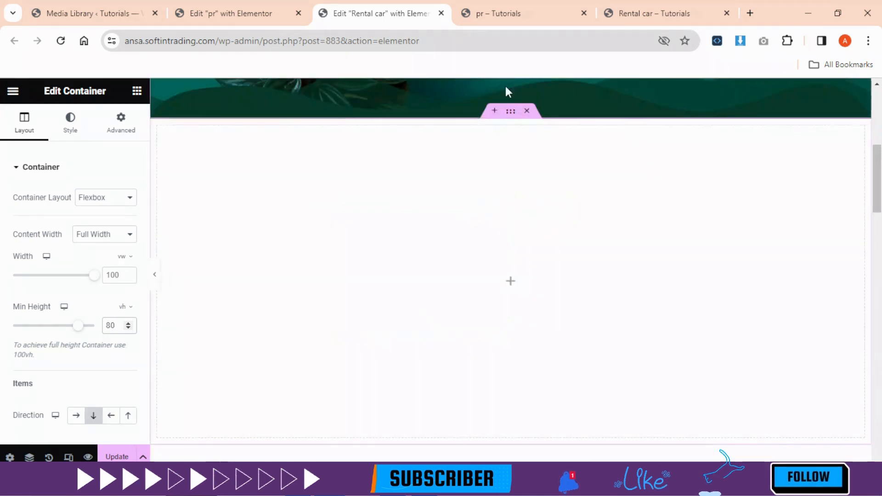
# Give the container a Classic background using Green-and-White-Photographic-Blogger-Bio-Link-Website.png, found by searching the media library for "green"
pyautogui.click(70, 122)
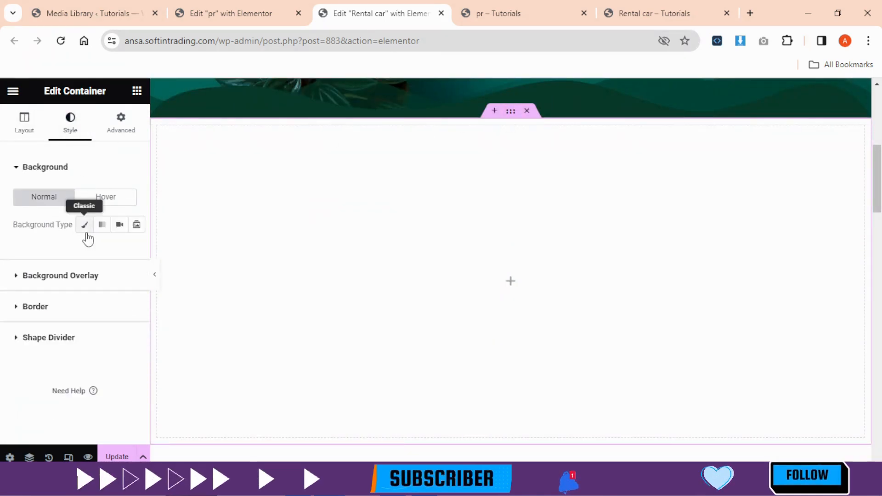
pyautogui.click(86, 230)
pyautogui.click(109, 299)
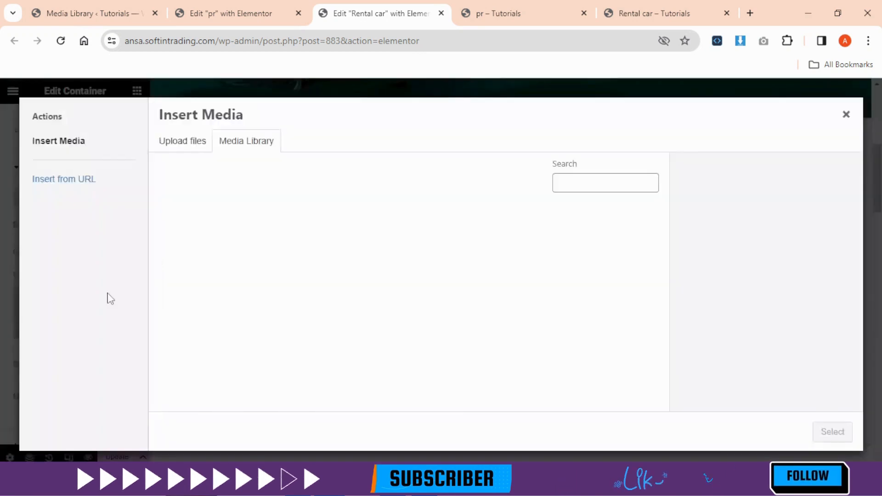
pyautogui.click(612, 183)
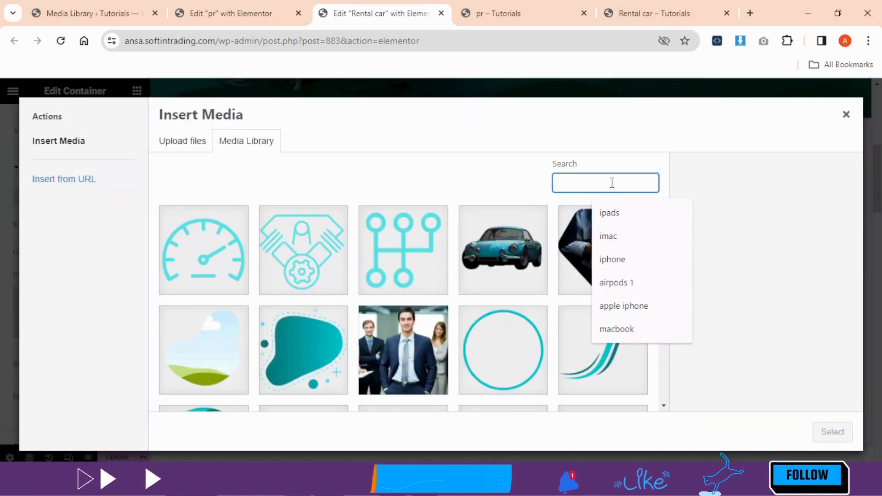
pyautogui.write('gr')
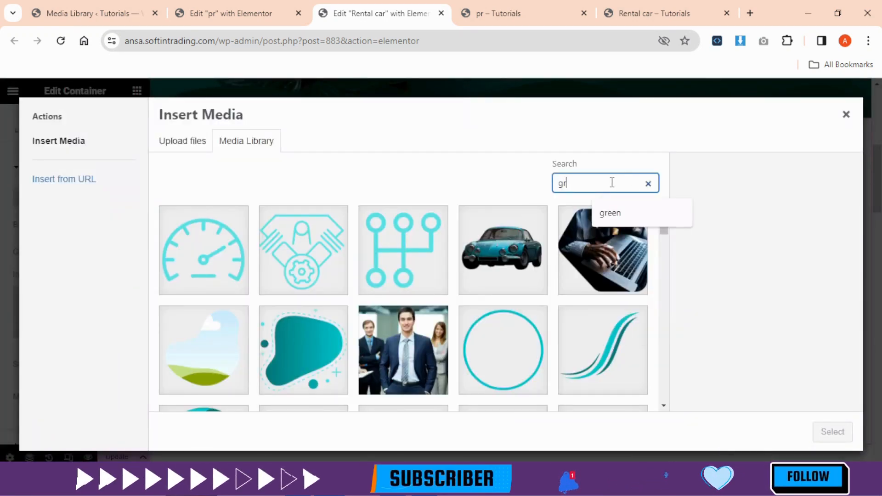
pyautogui.write('een')
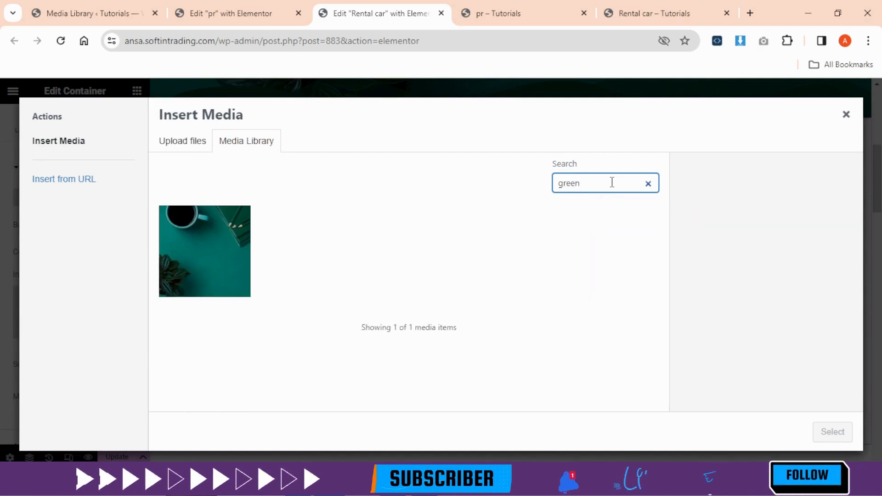
pyautogui.click(222, 244)
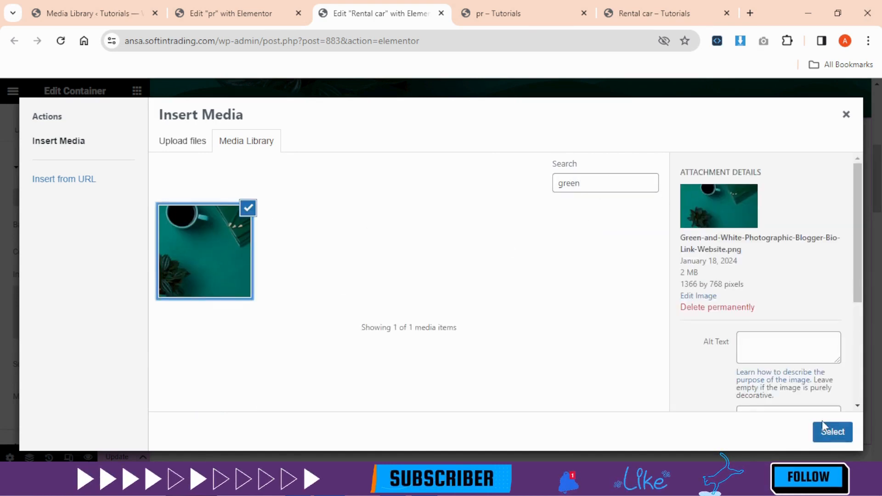
pyautogui.click(833, 433)
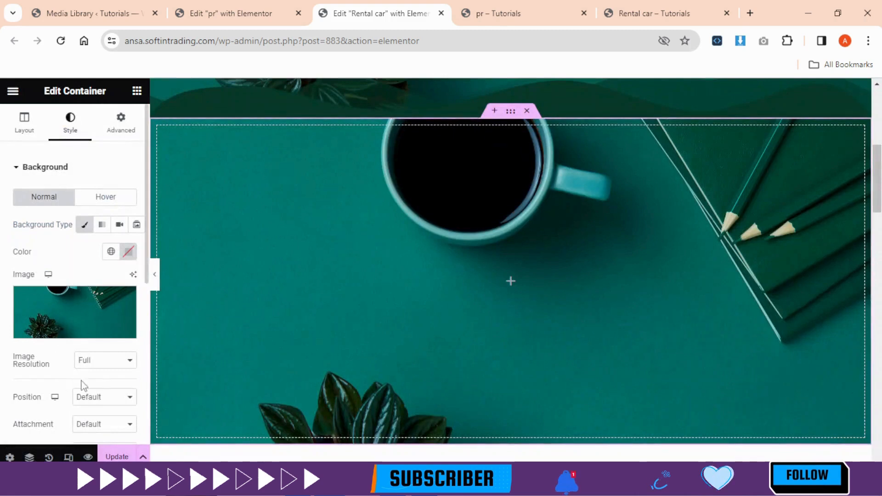
# Set the background image's position to Center Center, repeat to No-repeat and display size to Cover
pyautogui.click(92, 362)
pyautogui.click(91, 362)
pyautogui.scroll(-3, 115, 391)
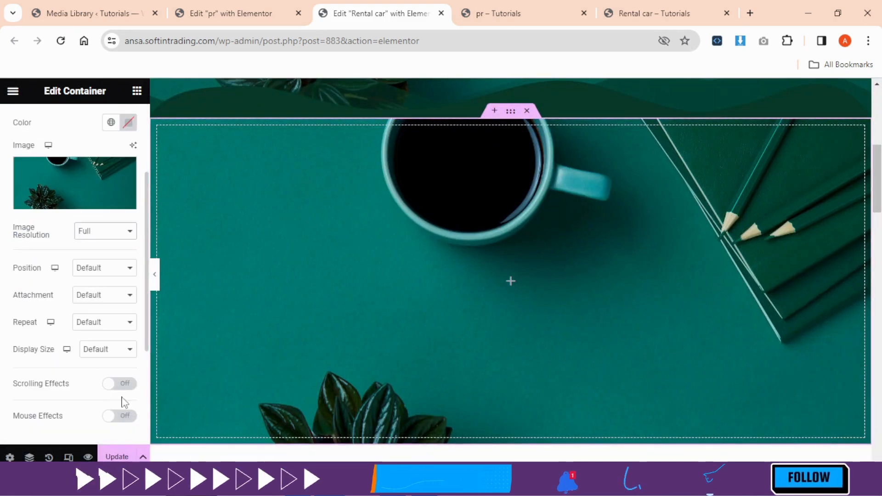
pyautogui.click(115, 273)
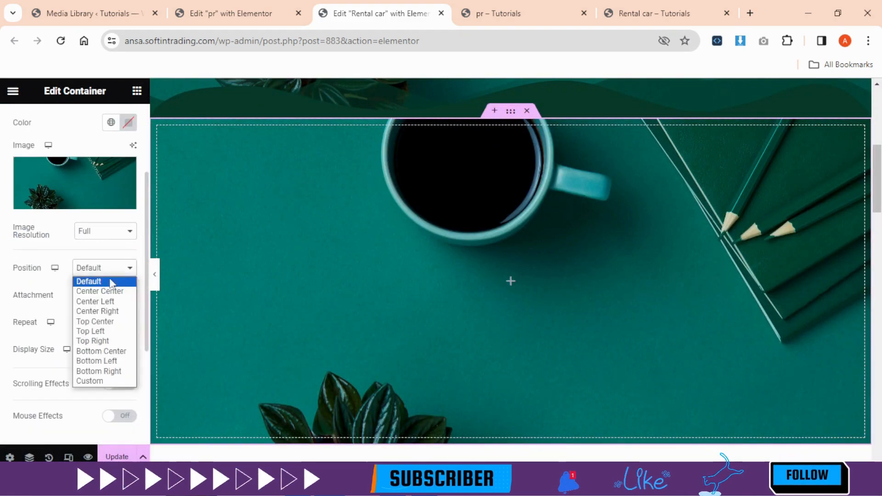
pyautogui.click(112, 291)
pyautogui.click(105, 327)
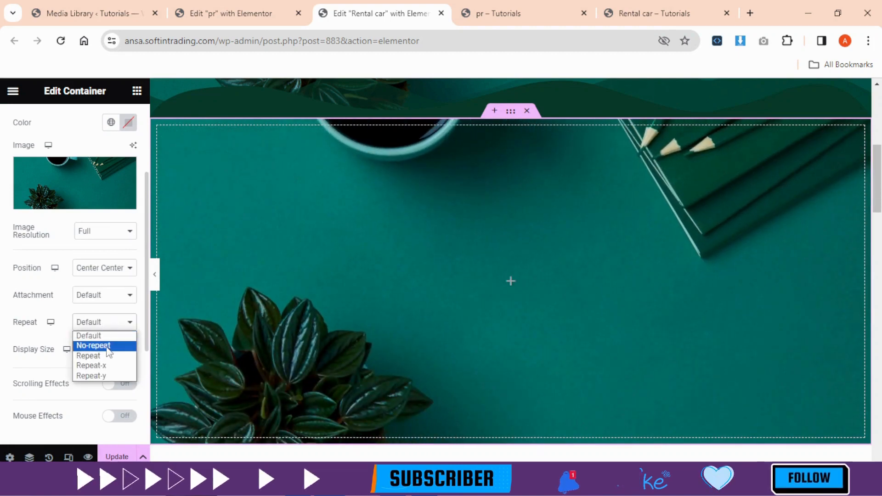
pyautogui.click(106, 335)
pyautogui.click(102, 357)
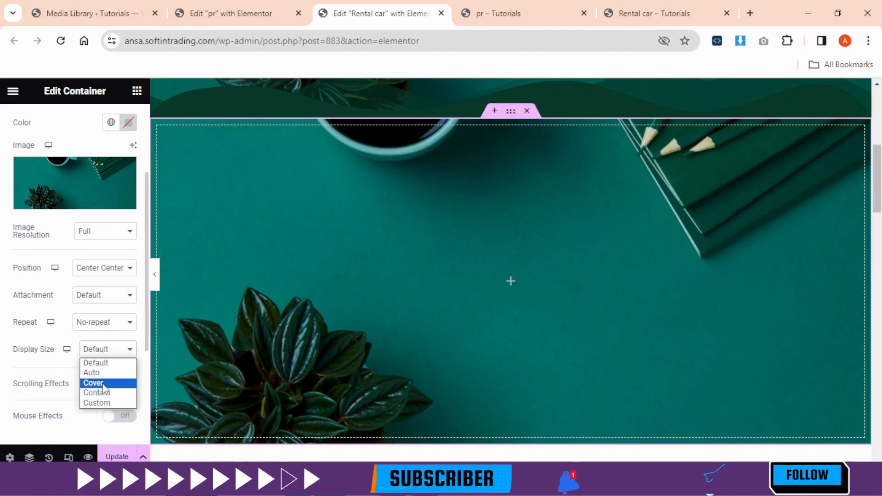
pyautogui.click(94, 383)
# Nest a new container inside the green background container below the hero section
pyautogui.scroll(7, 470, 324)
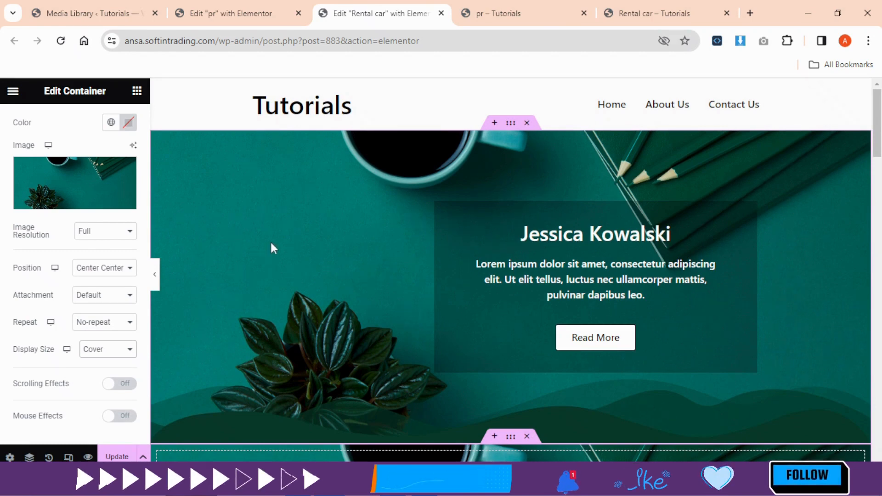
pyautogui.scroll(-3, 377, 198)
pyautogui.scroll(3, 377, 197)
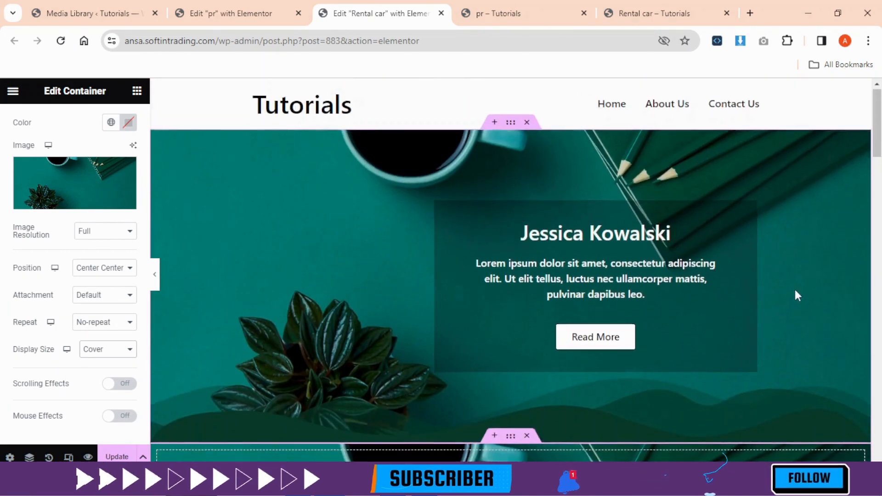
pyautogui.scroll(-3, 445, 358)
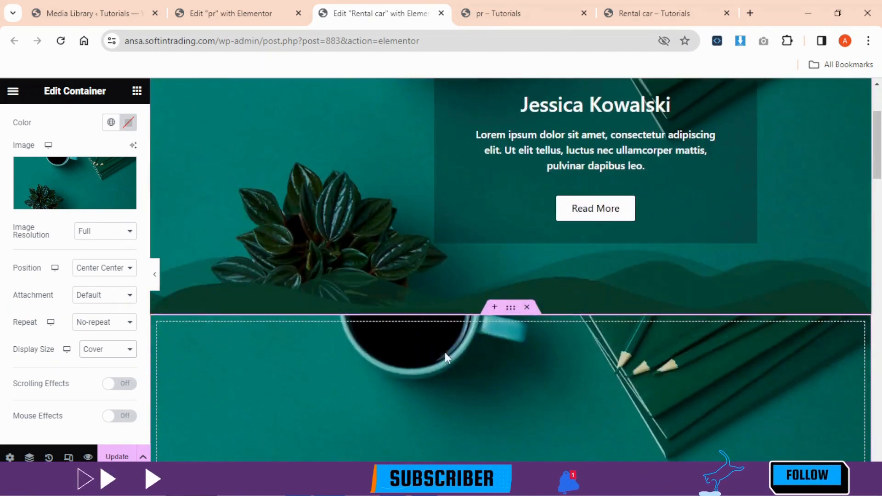
pyautogui.click(137, 92)
pyautogui.moveTo(65, 240); pyautogui.dragTo(394, 401)
pyautogui.scroll(-3, 777, 296)
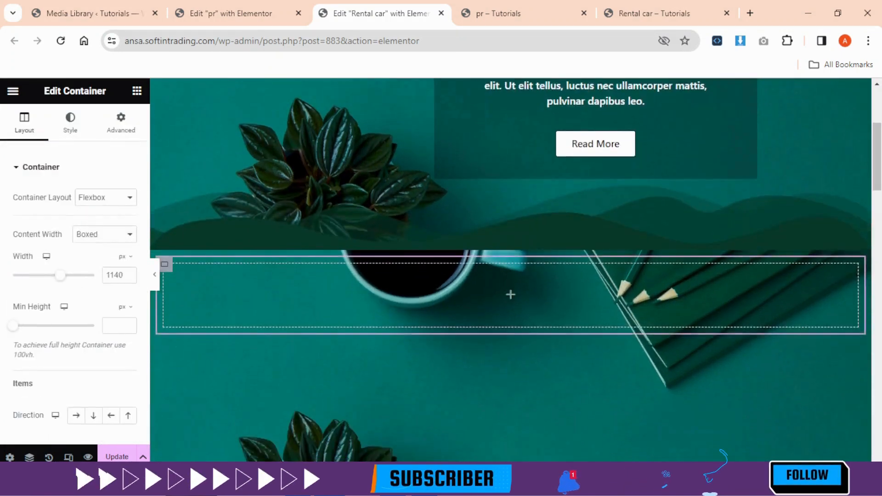